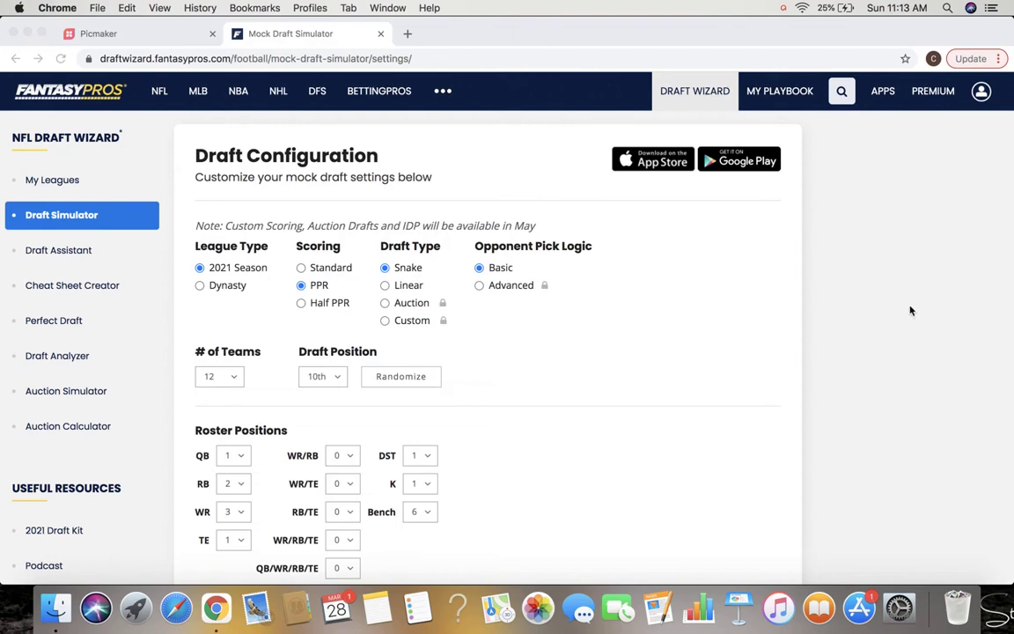
# - Start the mock draft with the current draft configuration and dismiss the premium upgrade offer
pyautogui.scroll(-3, 717, 455)
pyautogui.scroll(-8, 718, 455)
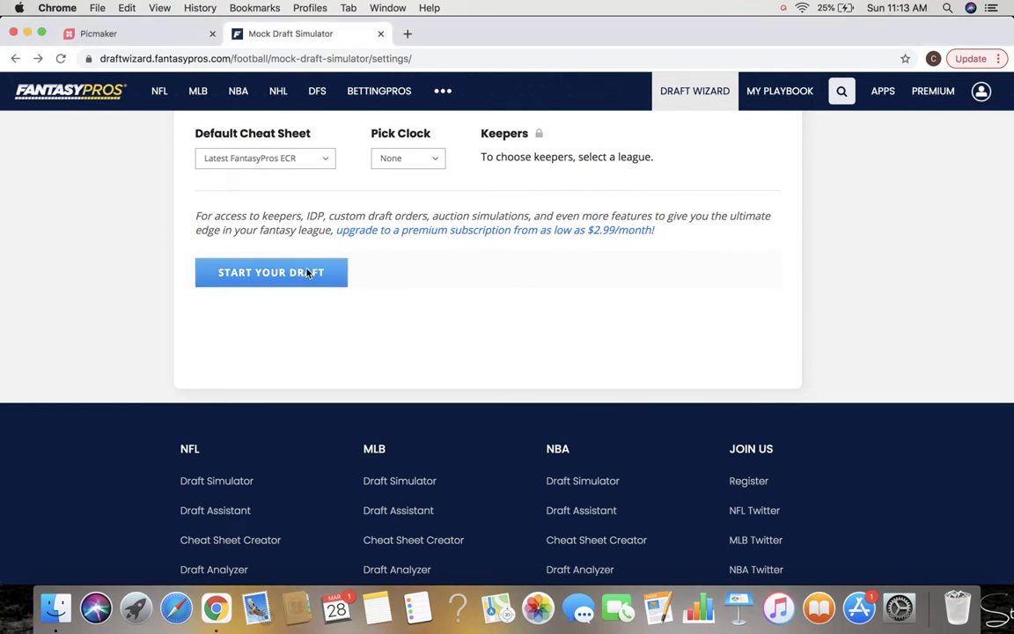
pyautogui.click(310, 274)
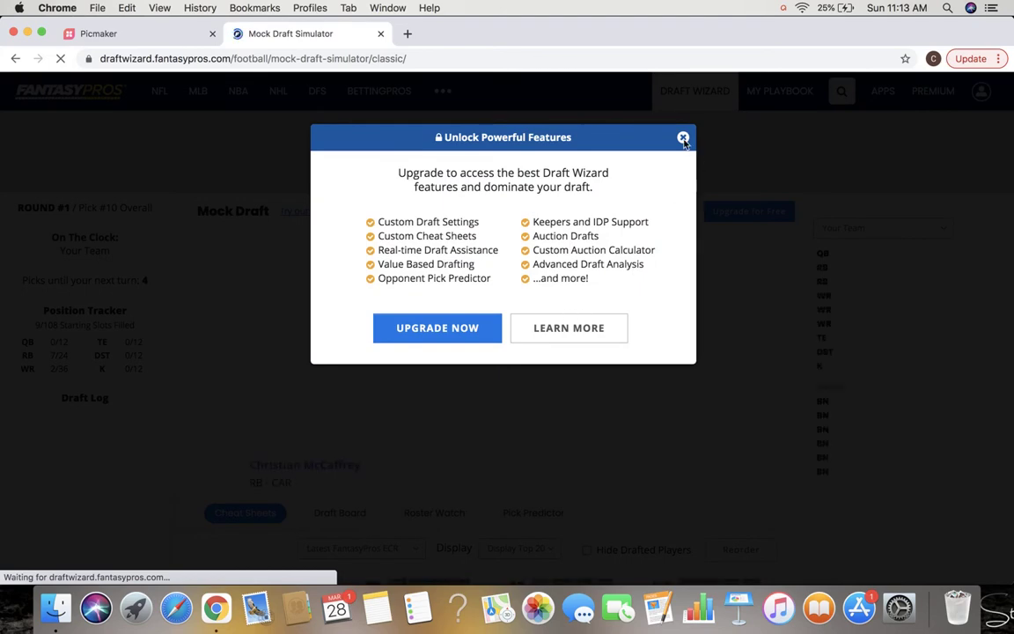
pyautogui.click(683, 139)
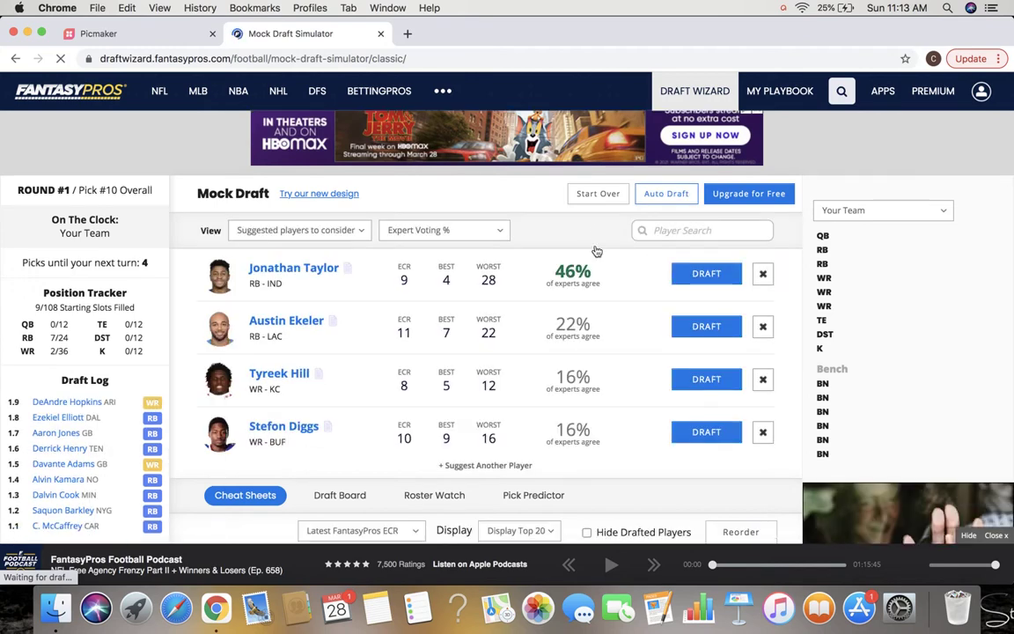
# - Hide the already drafted players in the cheat sheets
pyautogui.scroll(-3, 595, 251)
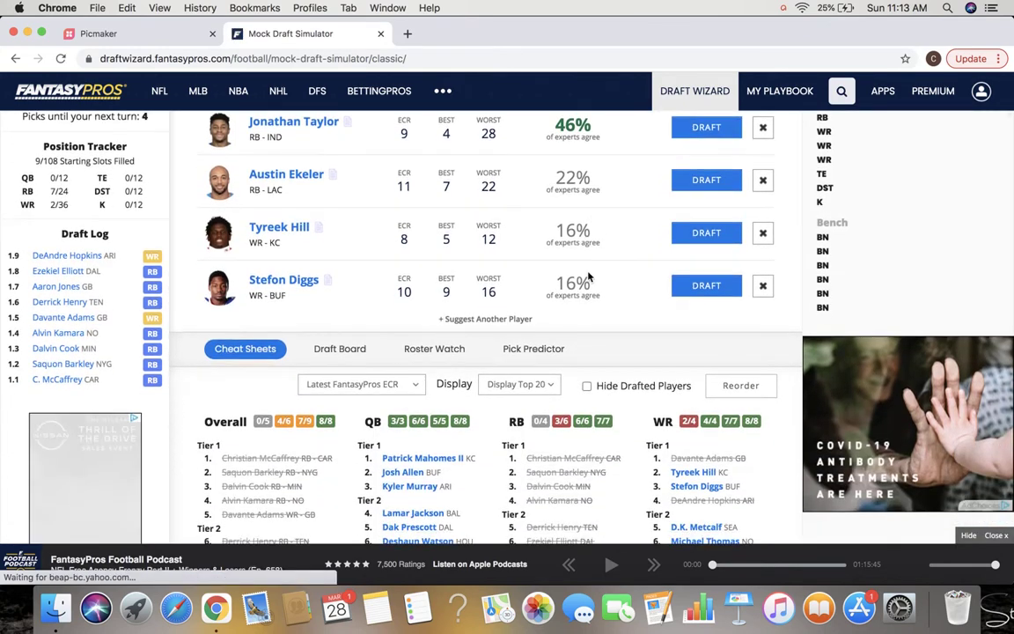
pyautogui.click(587, 385)
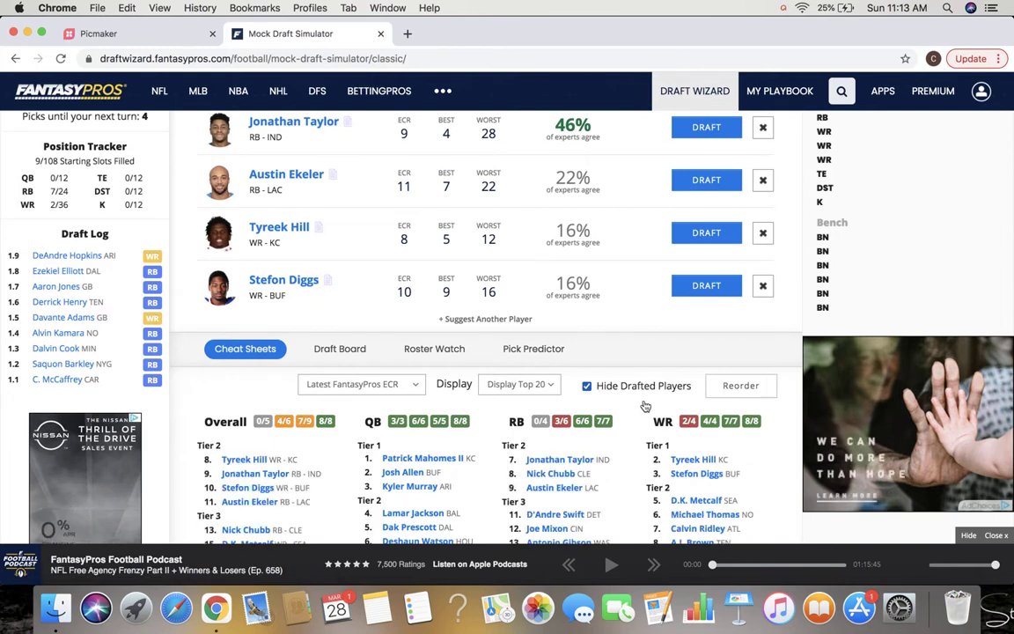
pyautogui.scroll(-2, 651, 405)
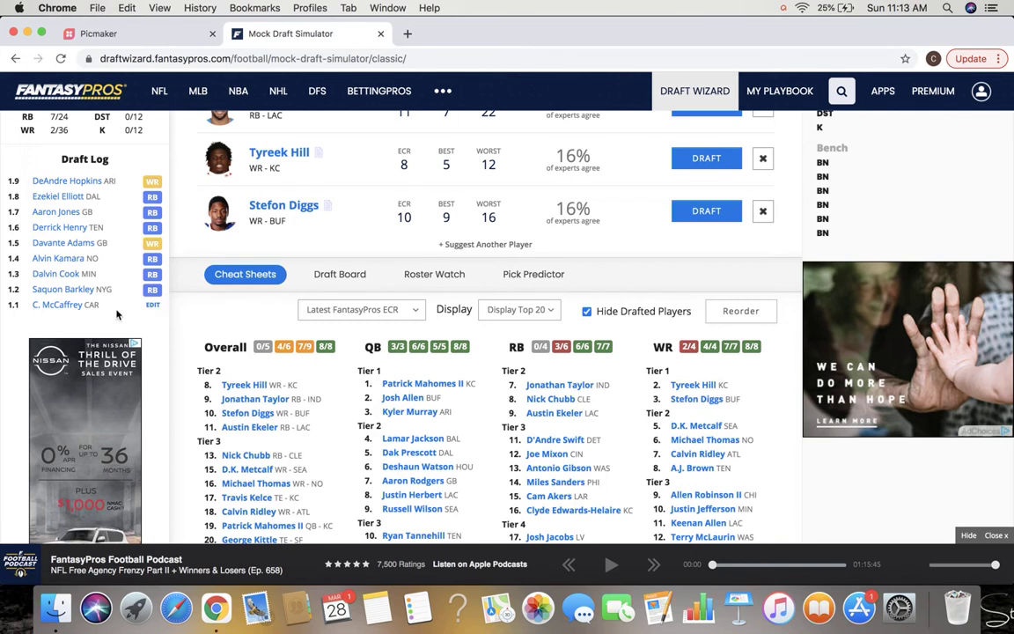
# - Draft running back Jonathan Taylor in round 1 and wide receiver Stefon Diggs in round 2
pyautogui.moveTo(112, 307)
pyautogui.scroll(2, 740, 409)
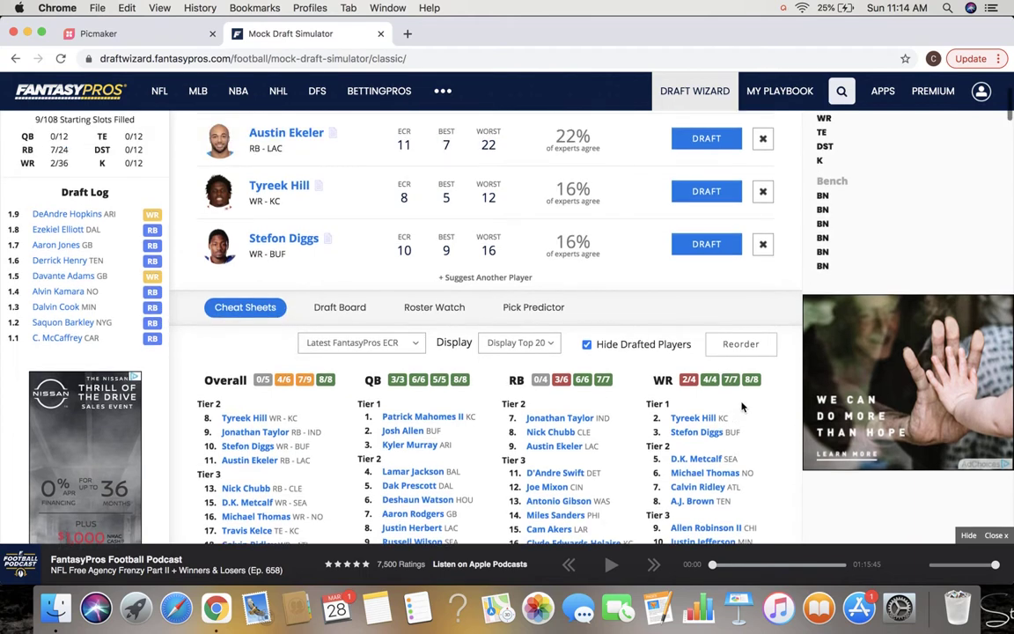
pyautogui.scroll(1, 742, 406)
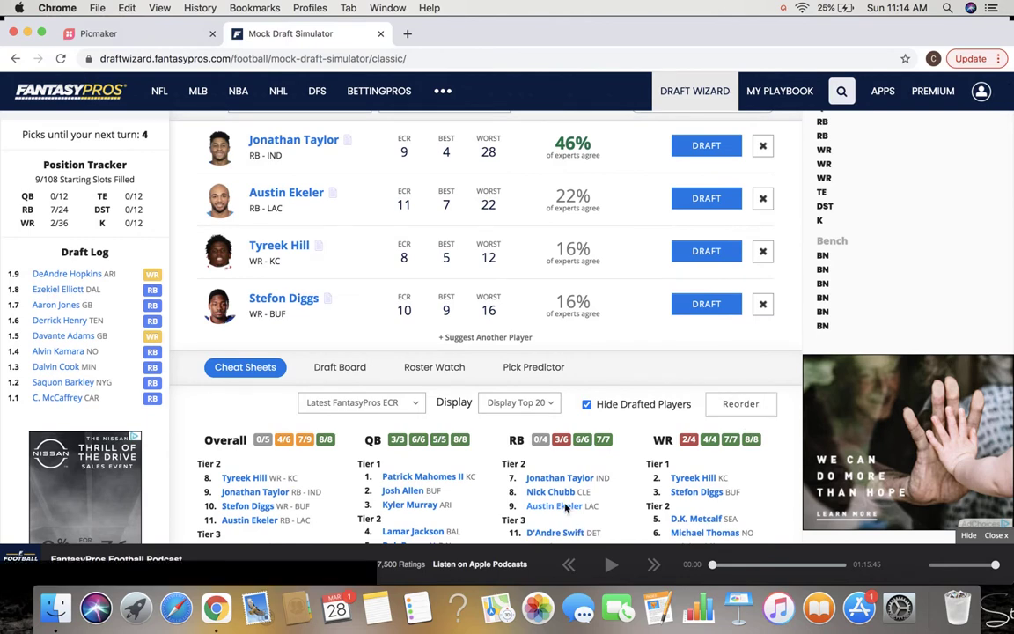
pyautogui.scroll(2, 614, 475)
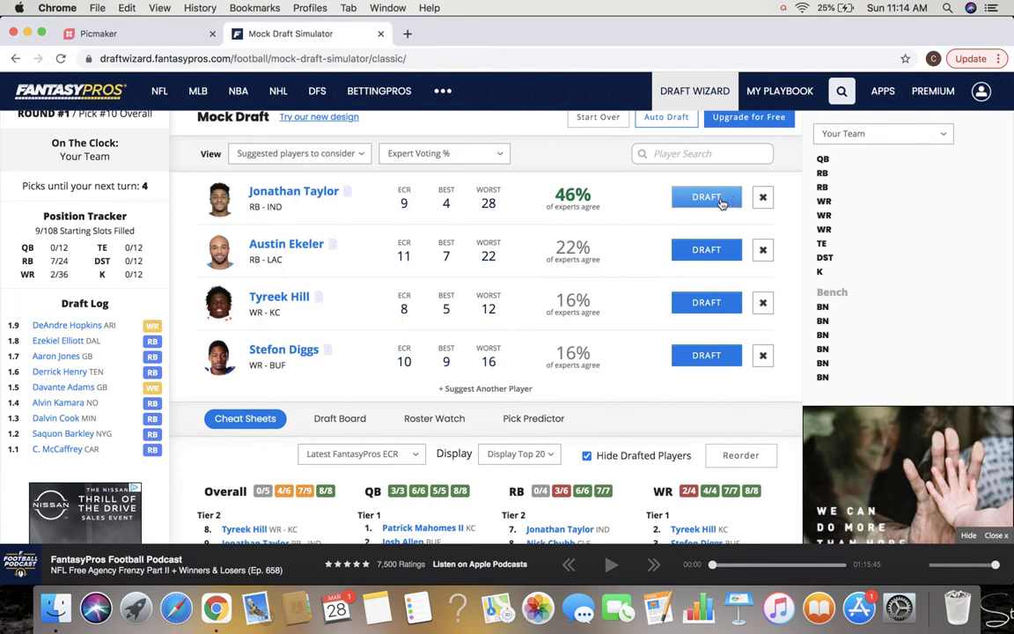
pyautogui.click(730, 202)
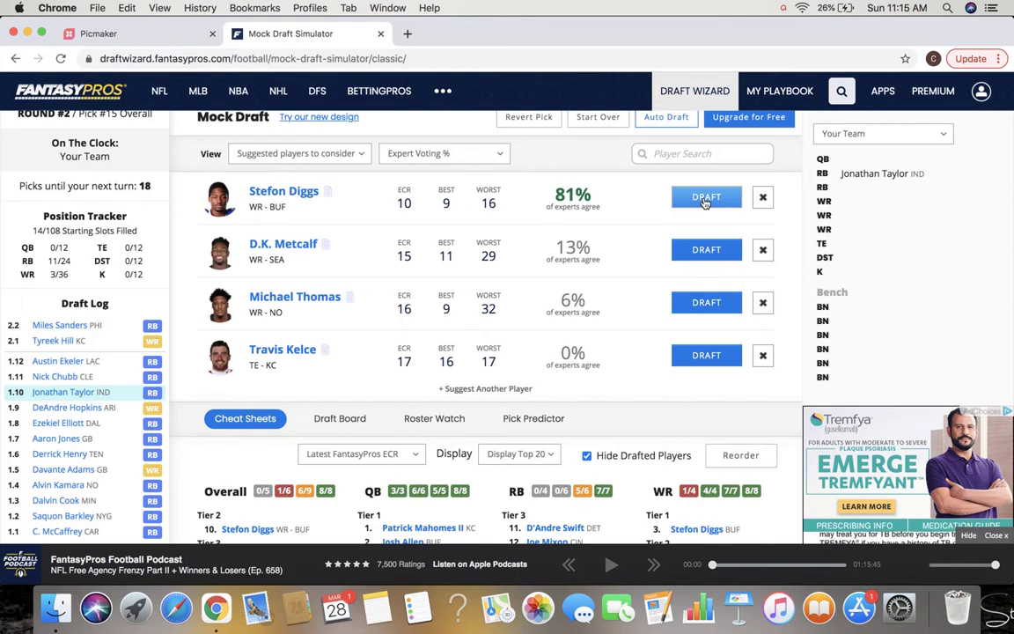
pyautogui.click(705, 198)
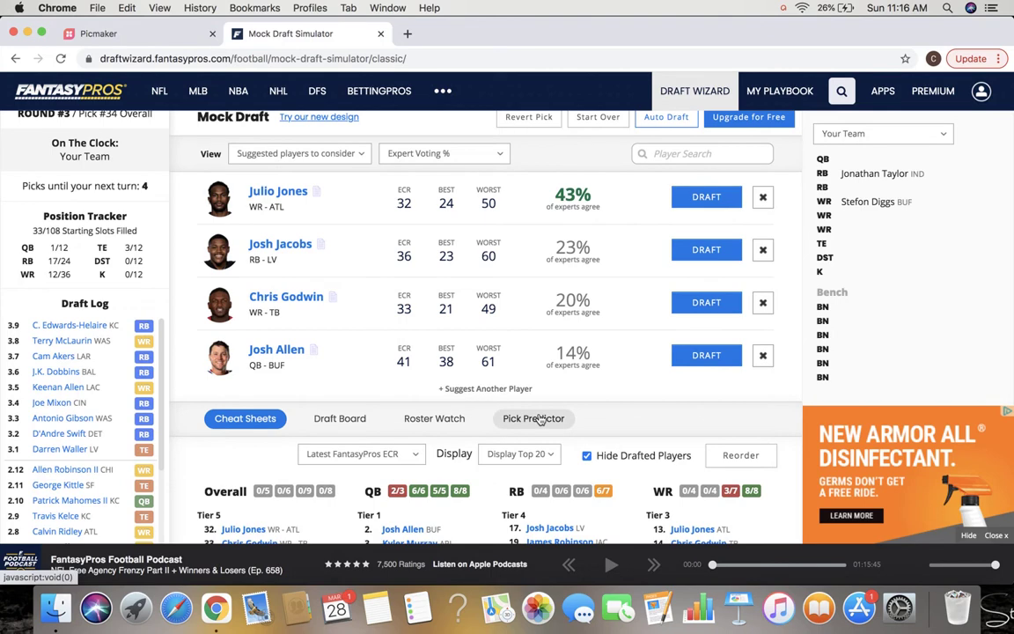
# - Check the remaining players in the cheat sheets and draft wide receiver Julio Jones in round 3
pyautogui.scroll(-3, 541, 419)
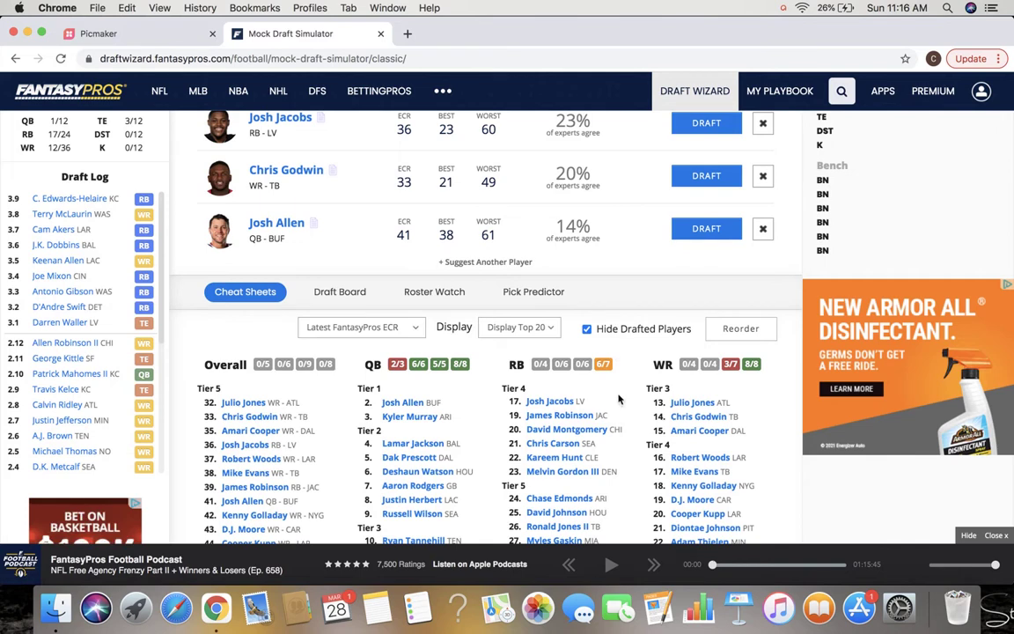
pyautogui.scroll(3, 619, 399)
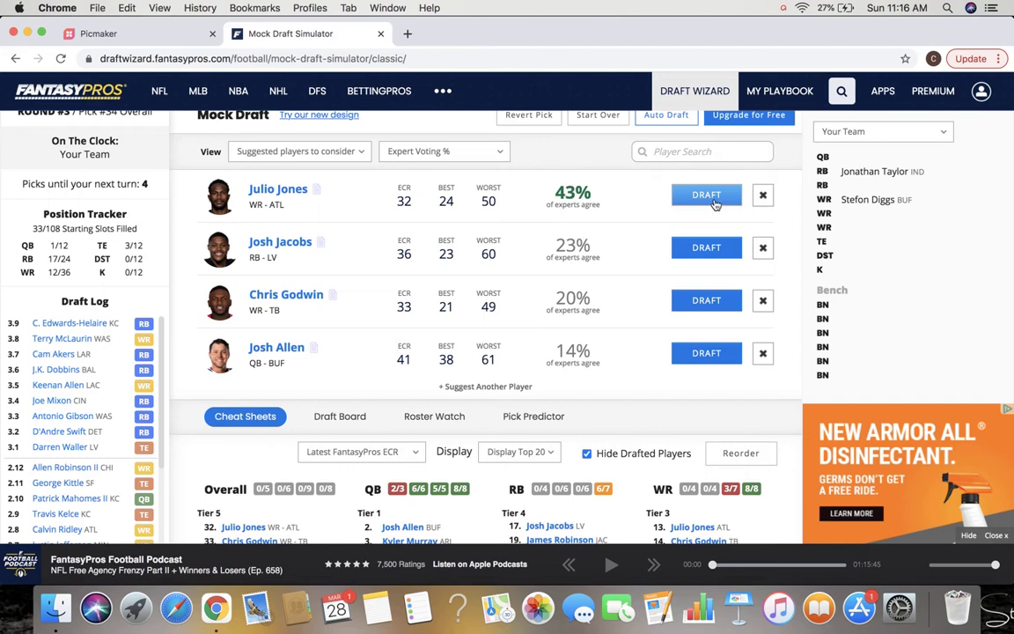
pyautogui.click(714, 196)
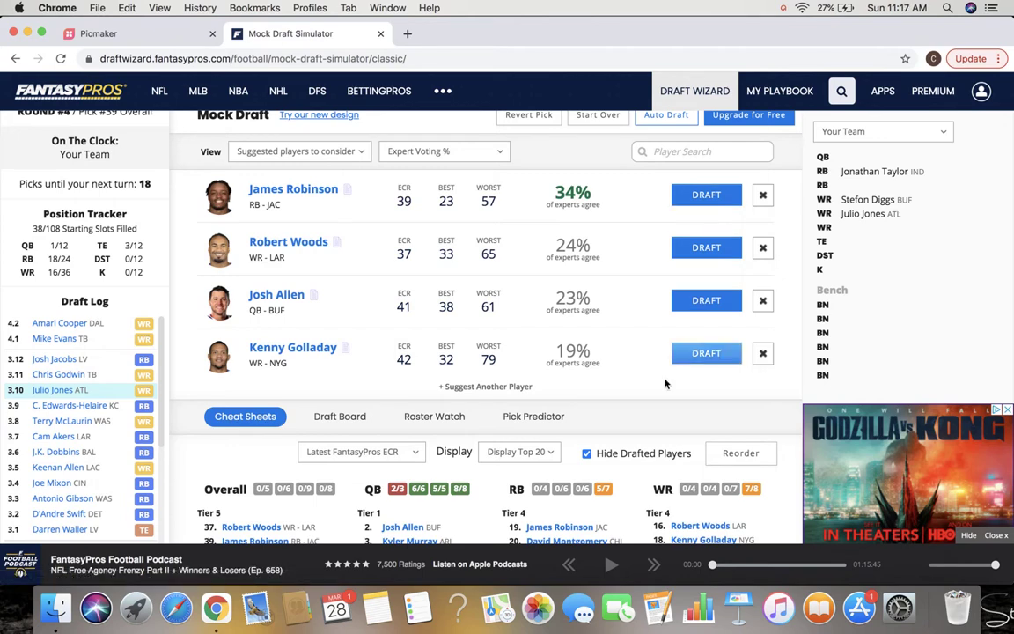
# - Add Chris Carson from the running back cheat sheet to the suggested players and draft him in round 4
pyautogui.scroll(-1, 664, 386)
pyautogui.scroll(-2, 664, 386)
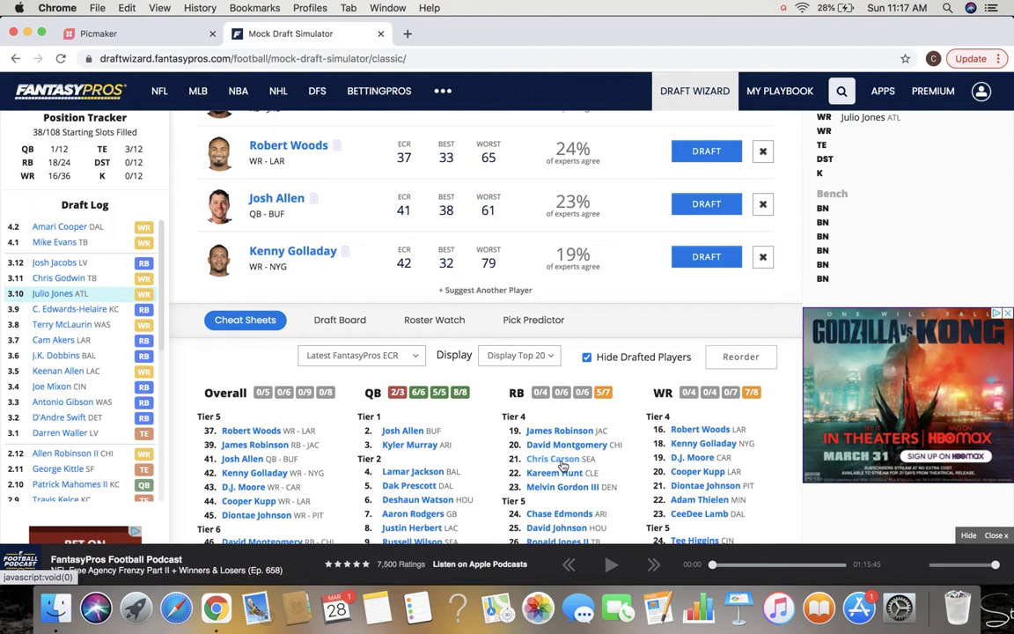
pyautogui.scroll(-2, 620, 467)
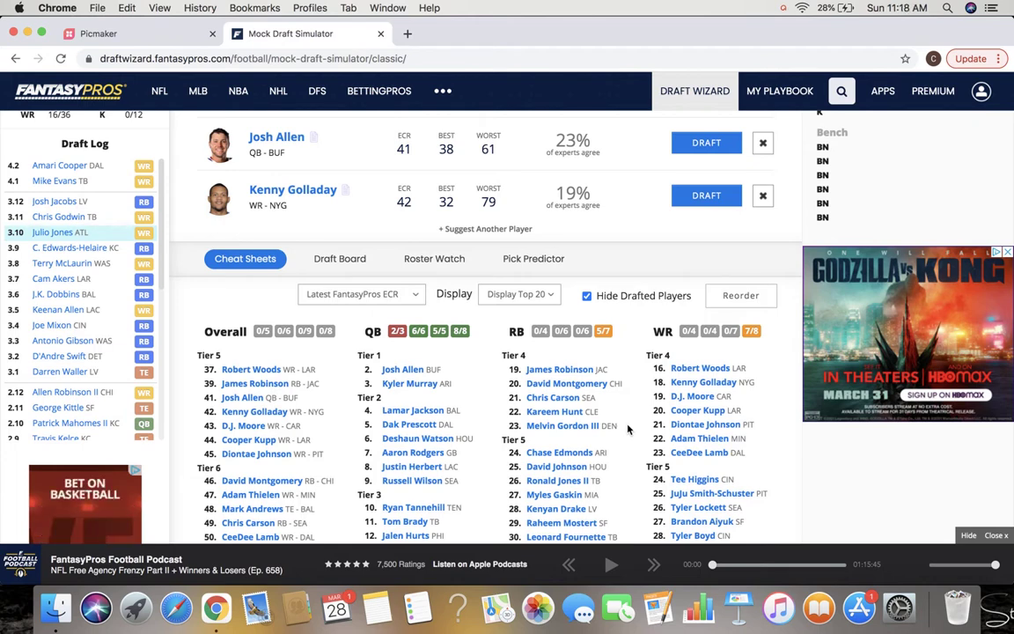
pyautogui.scroll(1, 628, 429)
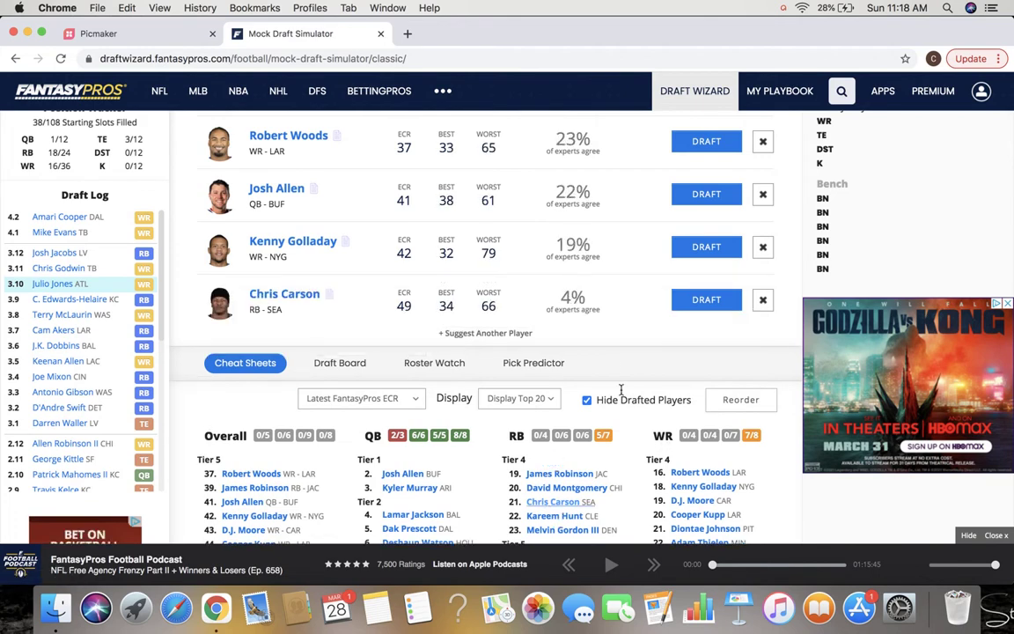
pyautogui.scroll(2, 617, 368)
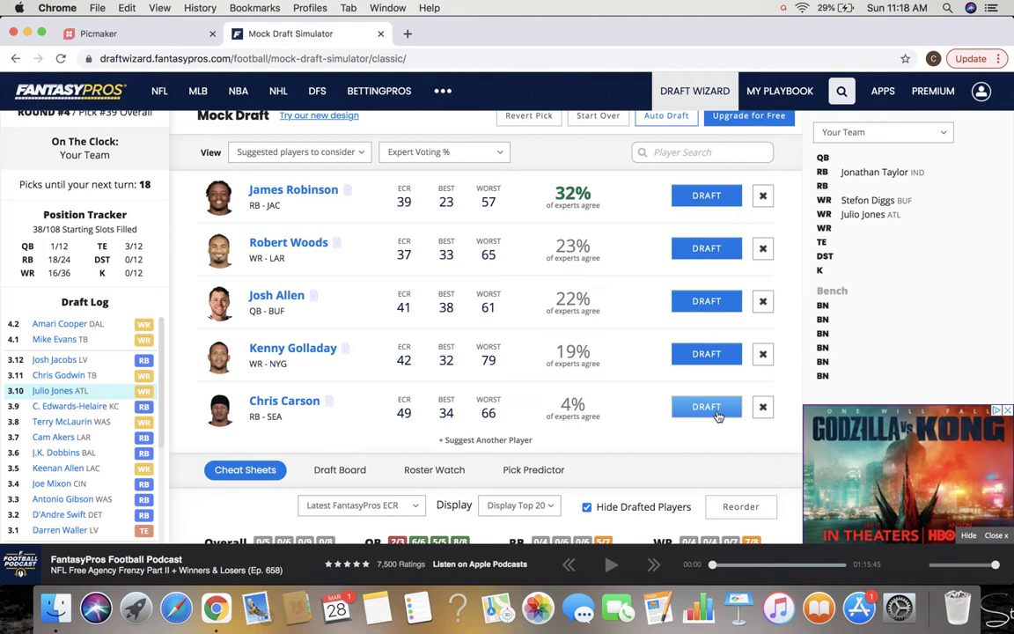
pyautogui.click(716, 413)
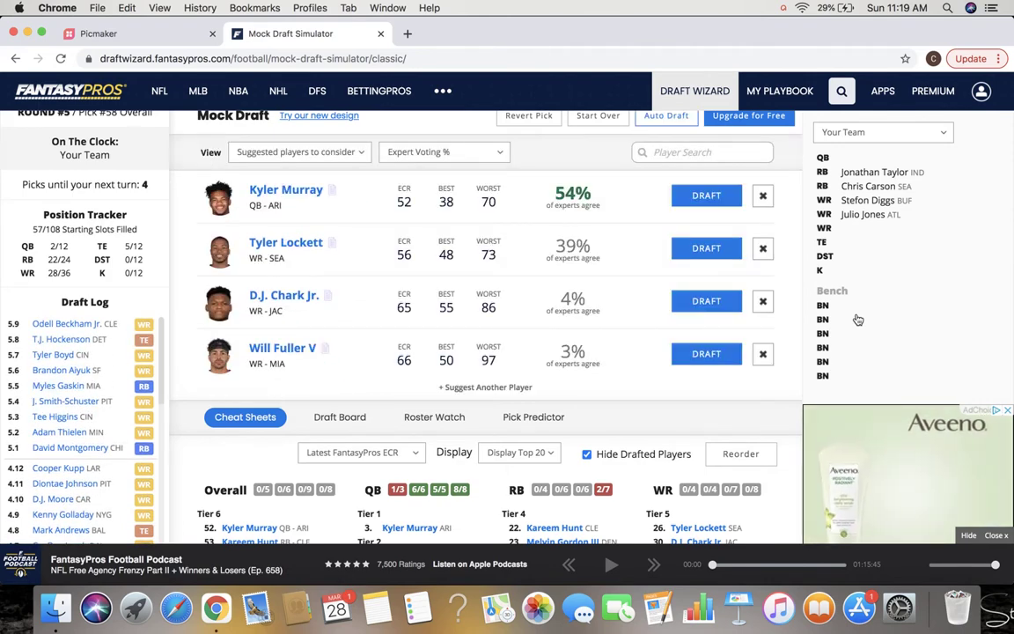
# - Examine the remaining players at each position in the cheat sheets and the recent picks in the draft log
pyautogui.scroll(-3, 633, 383)
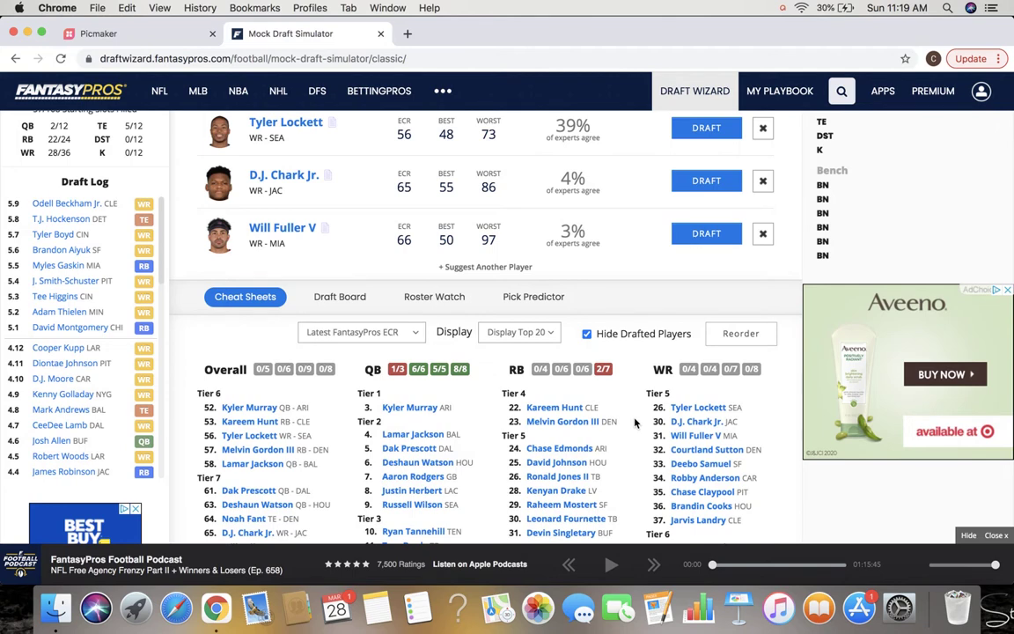
pyautogui.scroll(2, 634, 423)
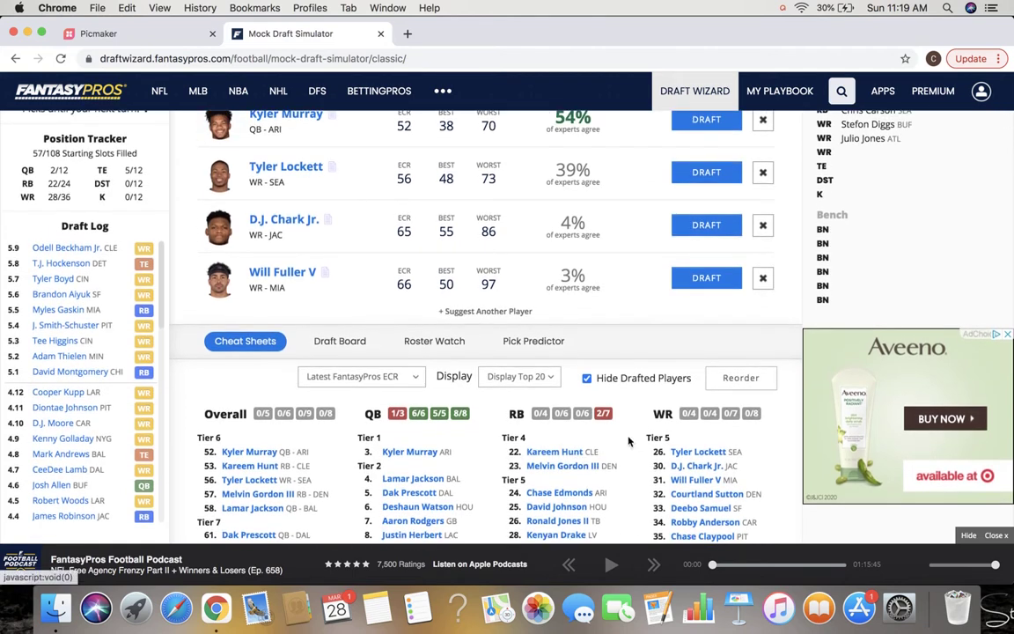
pyautogui.scroll(4, 629, 440)
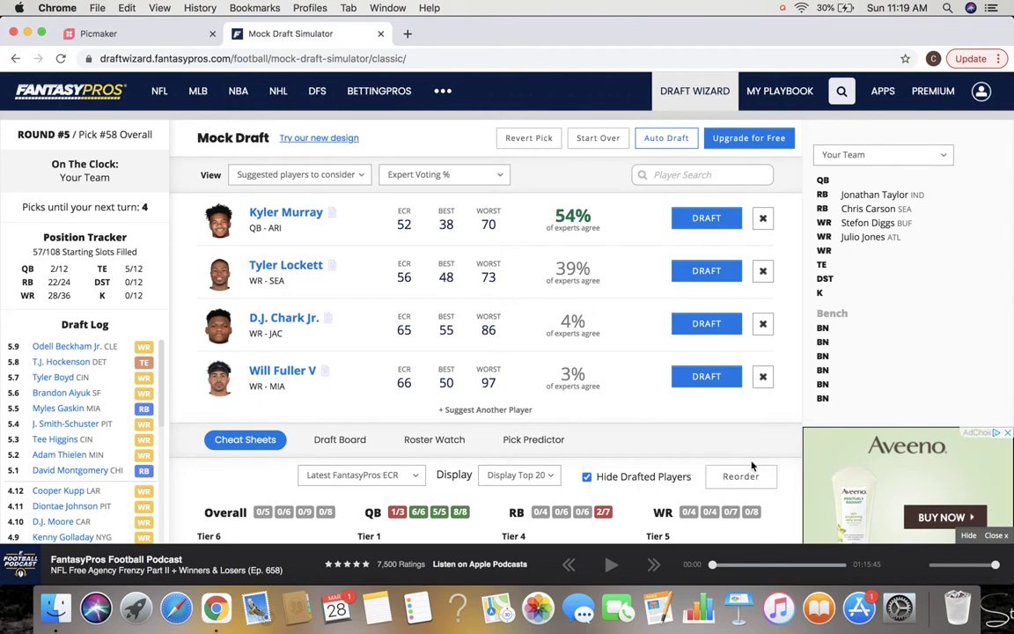
pyautogui.scroll(-2, 752, 465)
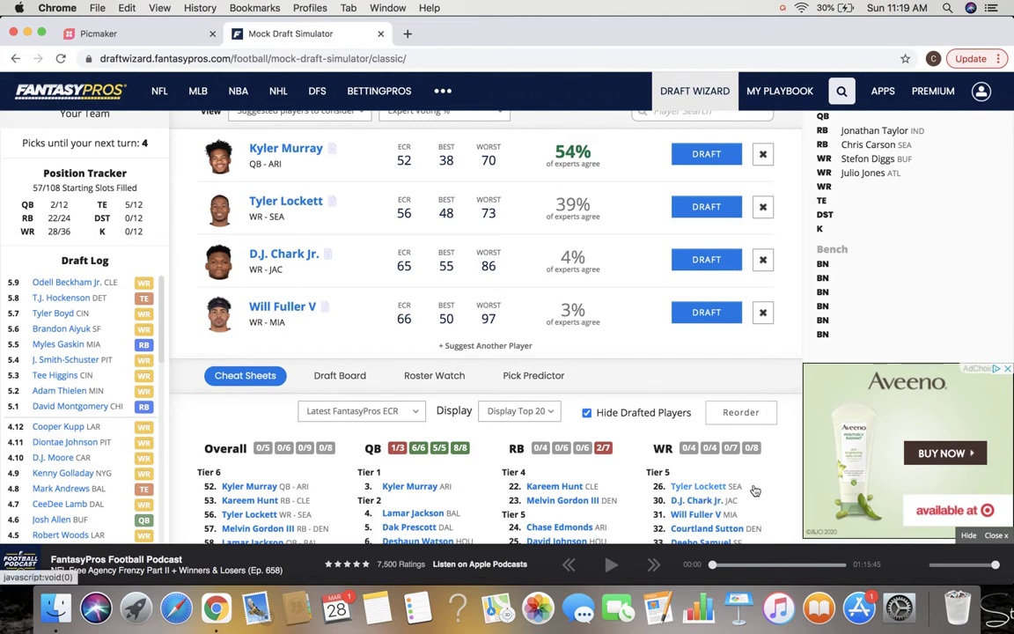
pyautogui.scroll(-1, 744, 494)
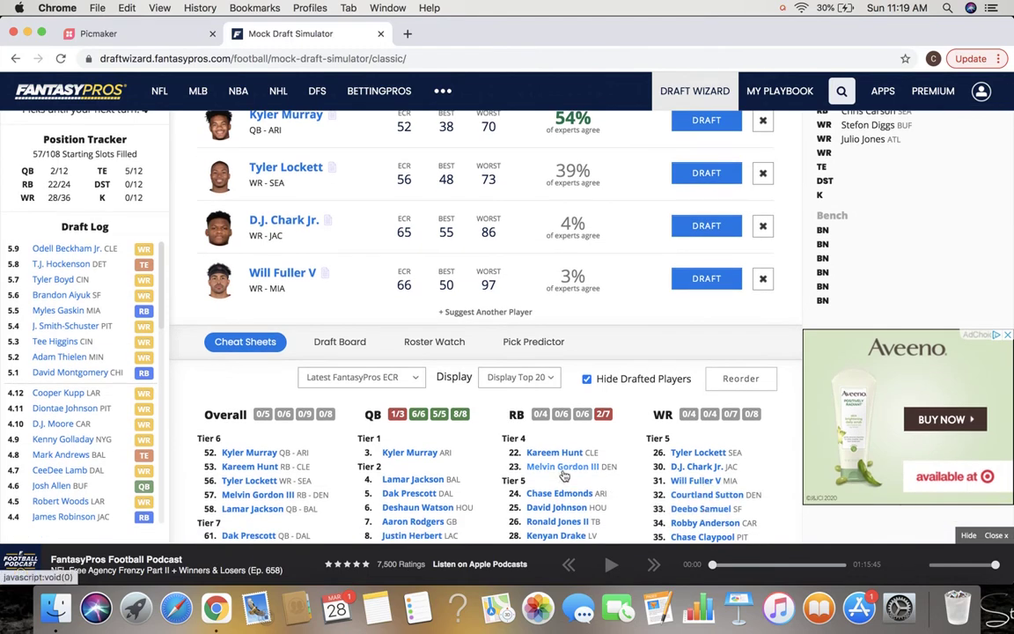
pyautogui.scroll(-5, 564, 476)
pyautogui.scroll(-4, 563, 475)
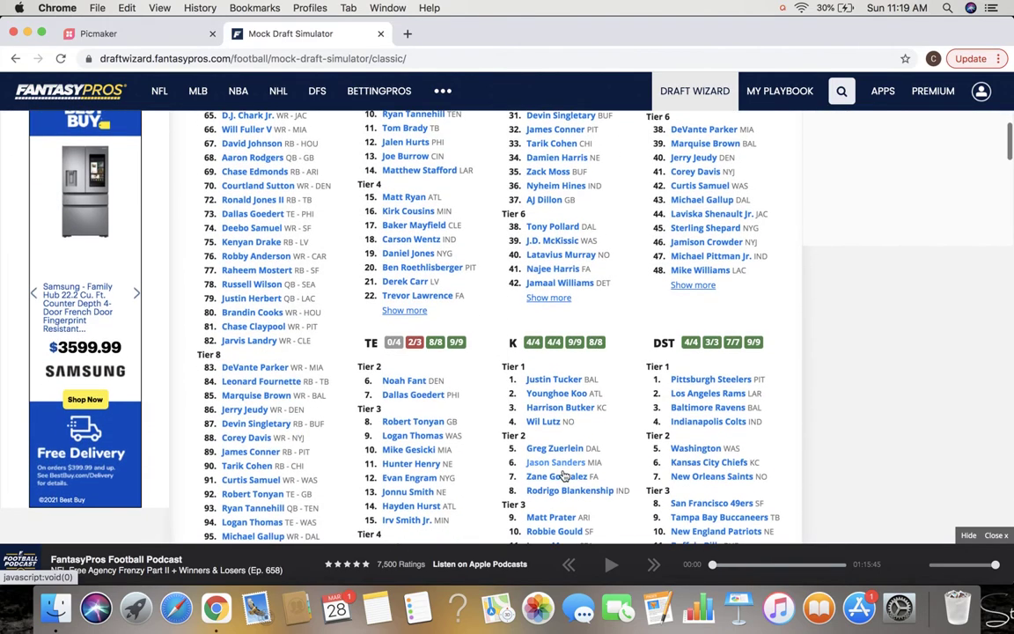
pyautogui.scroll(1, 563, 476)
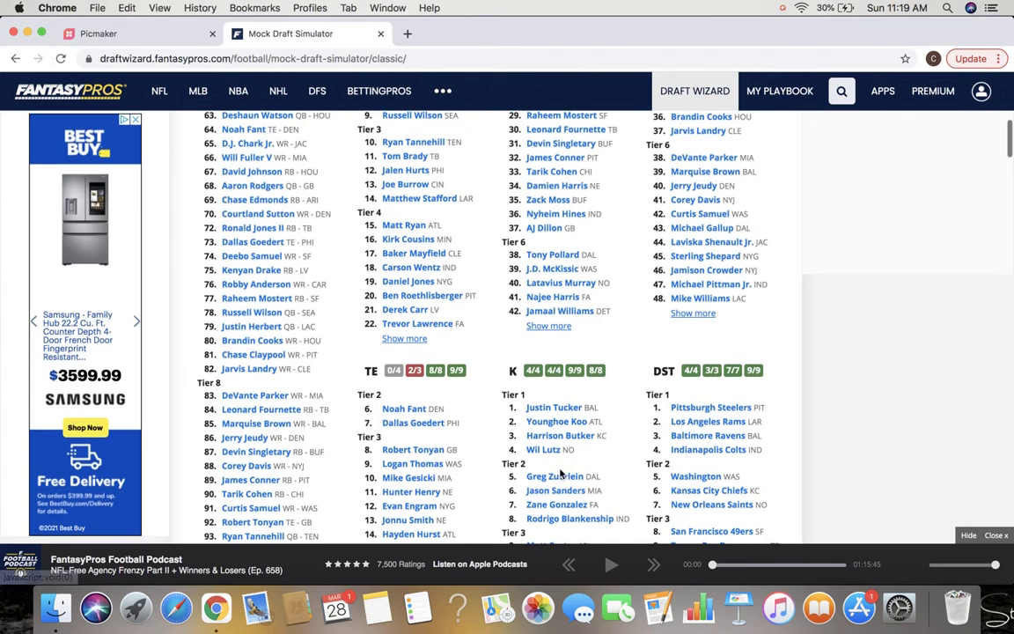
pyautogui.scroll(8, 560, 474)
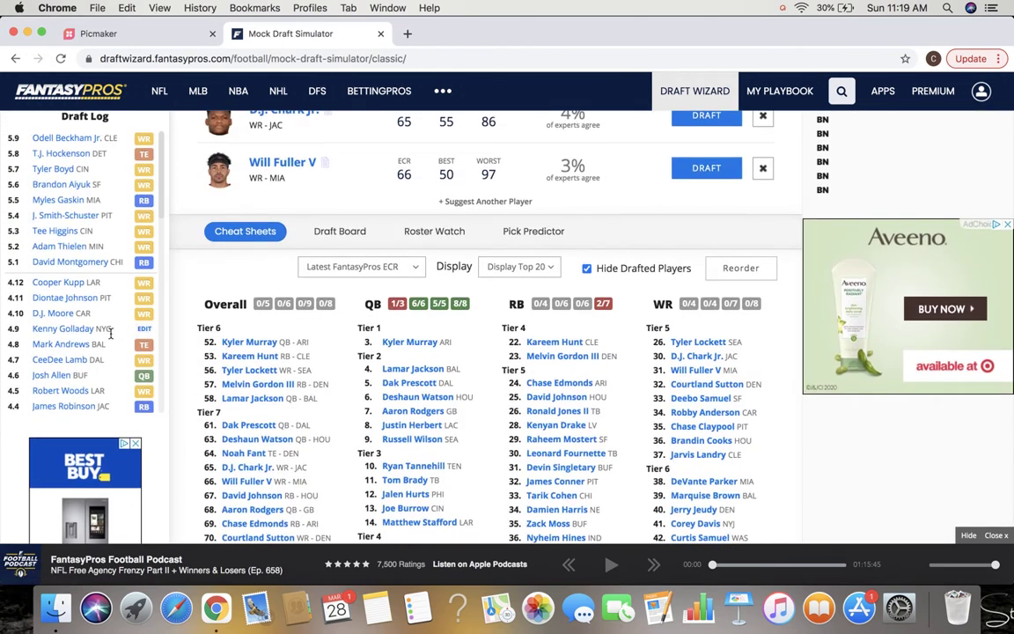
pyautogui.scroll(-1, 111, 333)
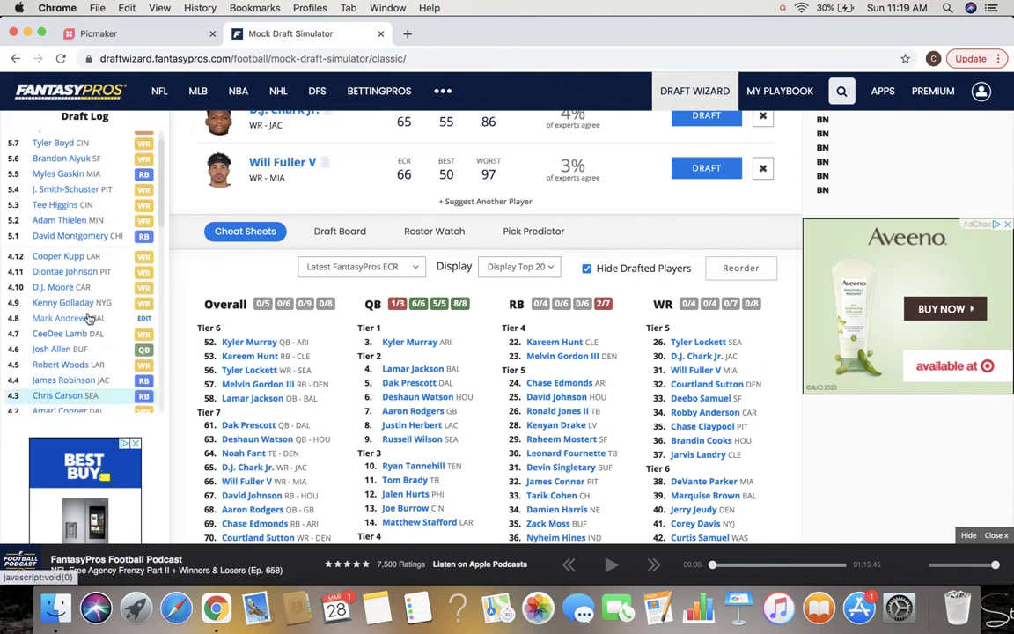
pyautogui.scroll(1, 85, 313)
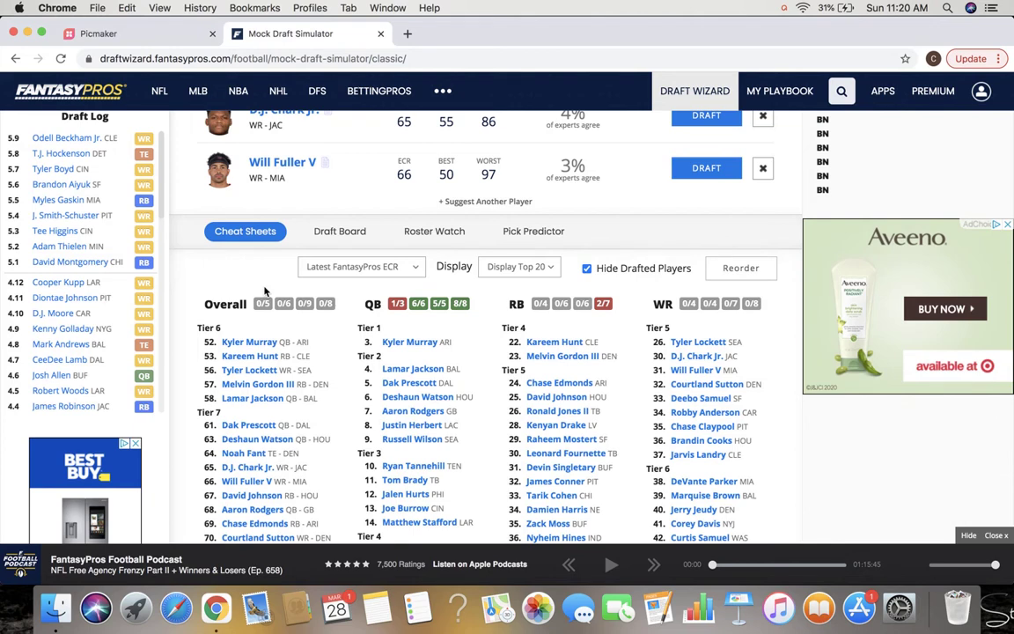
# - Add Melvin Gordon III from the running back cheat sheet to the suggested players and draft him in round 5
pyautogui.click(547, 357)
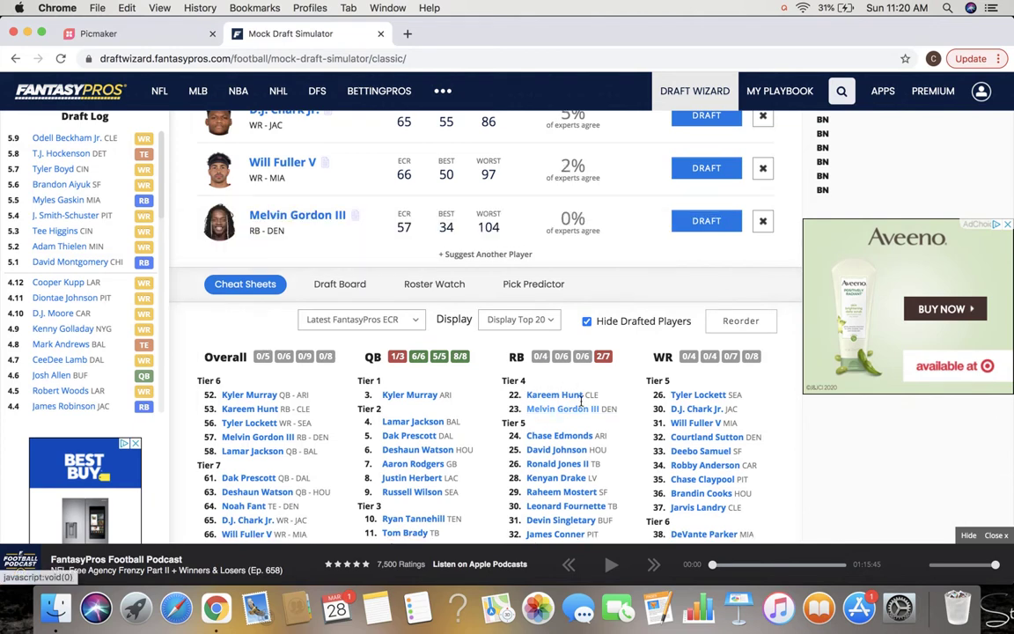
pyautogui.scroll(3, 549, 312)
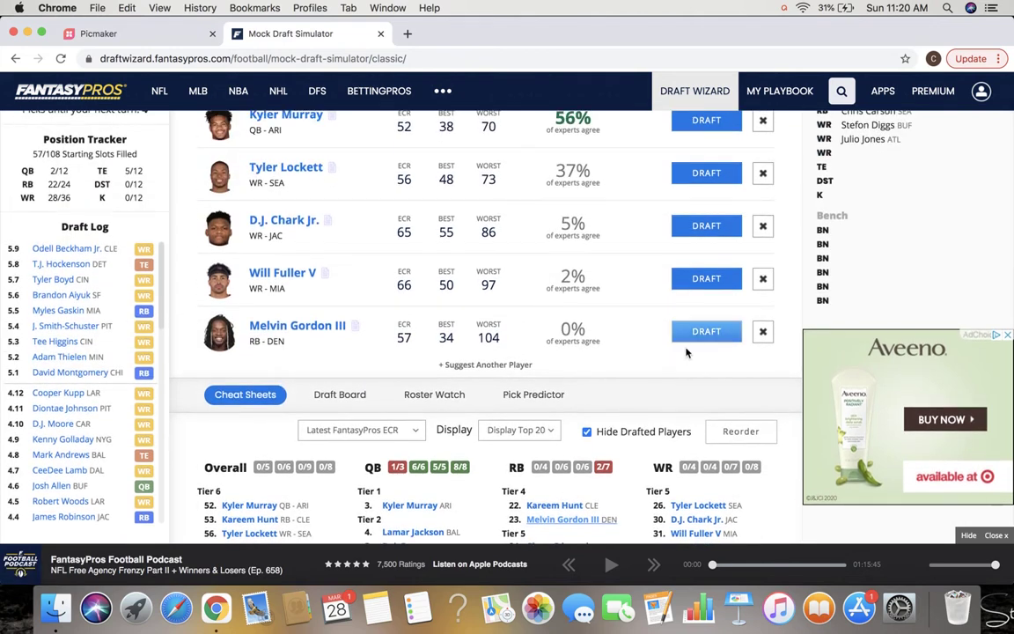
pyautogui.click(707, 333)
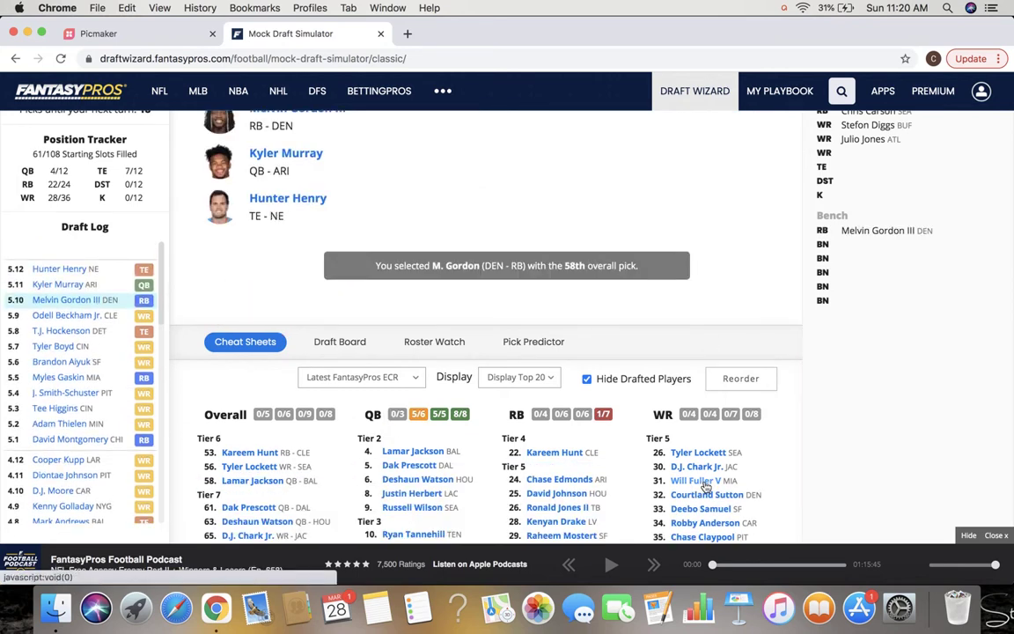
# - Compare the remaining wide receivers in the cheat sheets and draft Tyler Lockett in round 6
pyautogui.scroll(3, 704, 487)
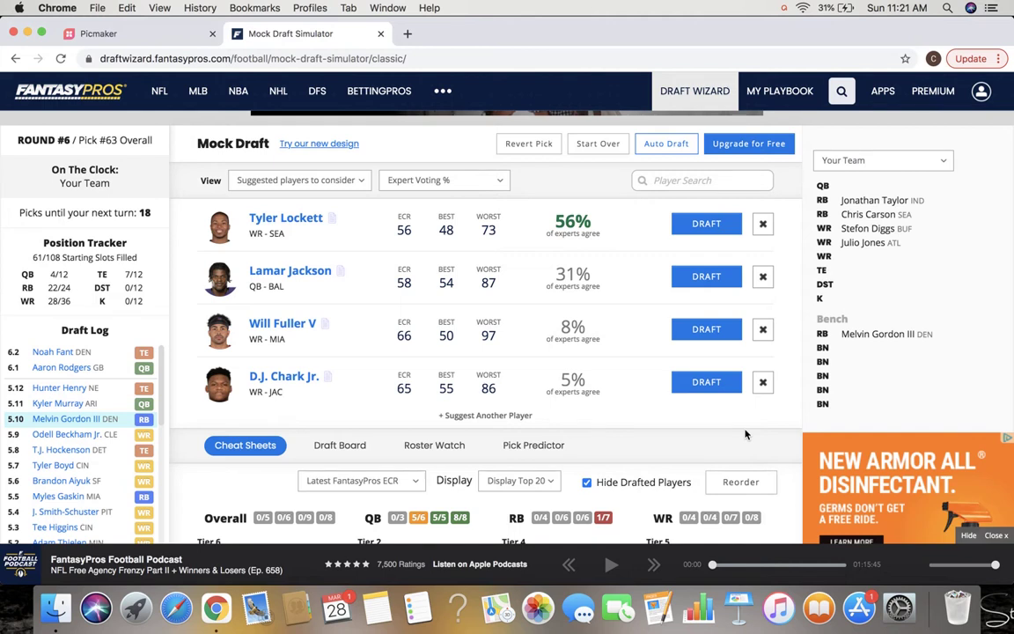
pyautogui.scroll(-2, 673, 487)
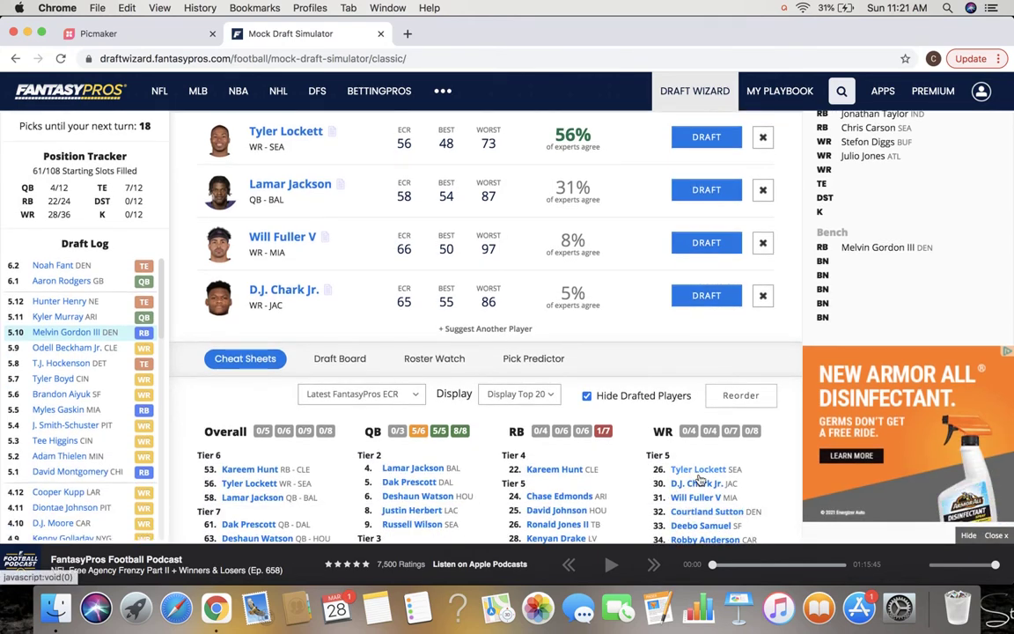
pyautogui.click(699, 476)
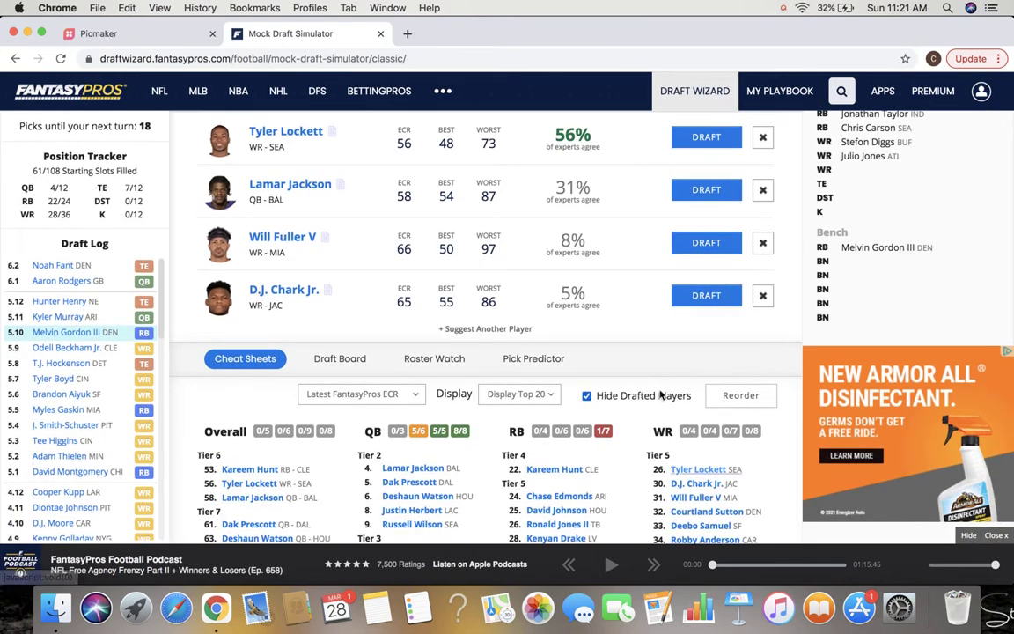
pyautogui.scroll(4, 660, 395)
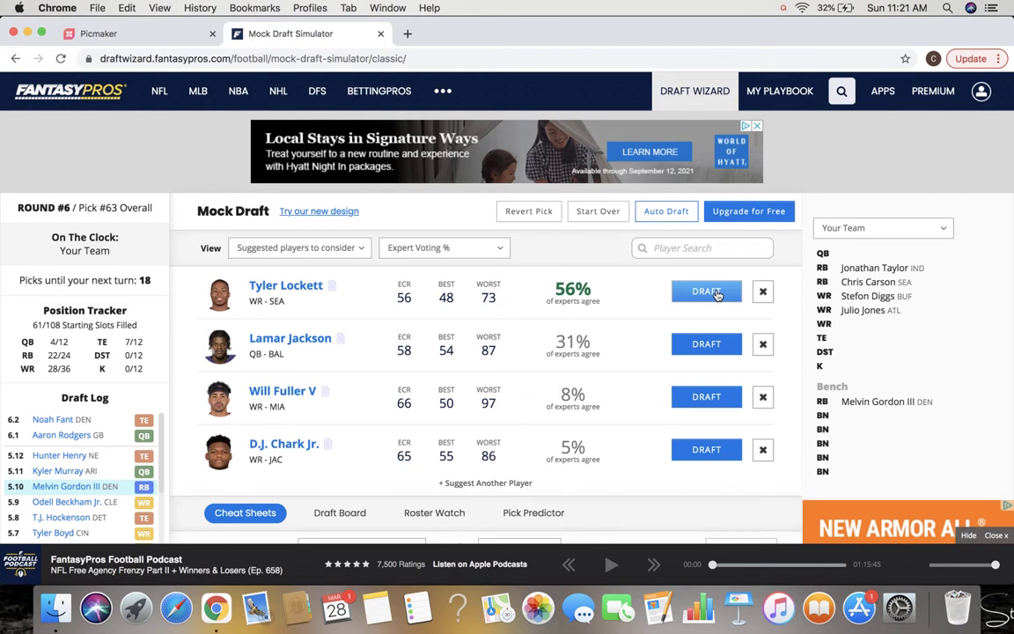
pyautogui.click(717, 294)
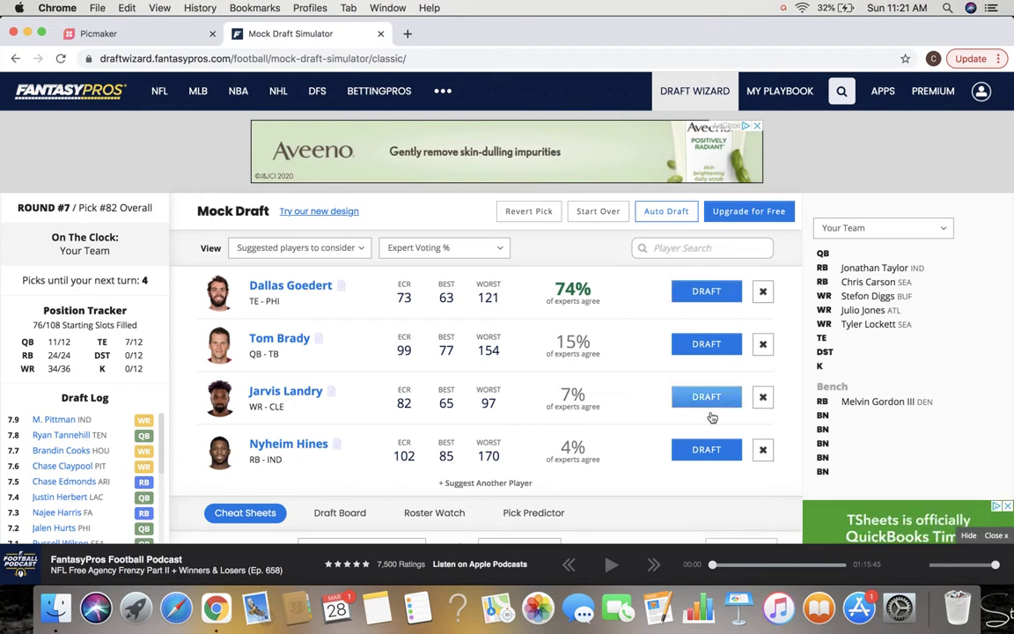
# - Review the remaining players at each position in the cheat sheets and draft wide receiver Jarvis Landry in round 7
pyautogui.scroll(-3, 638, 482)
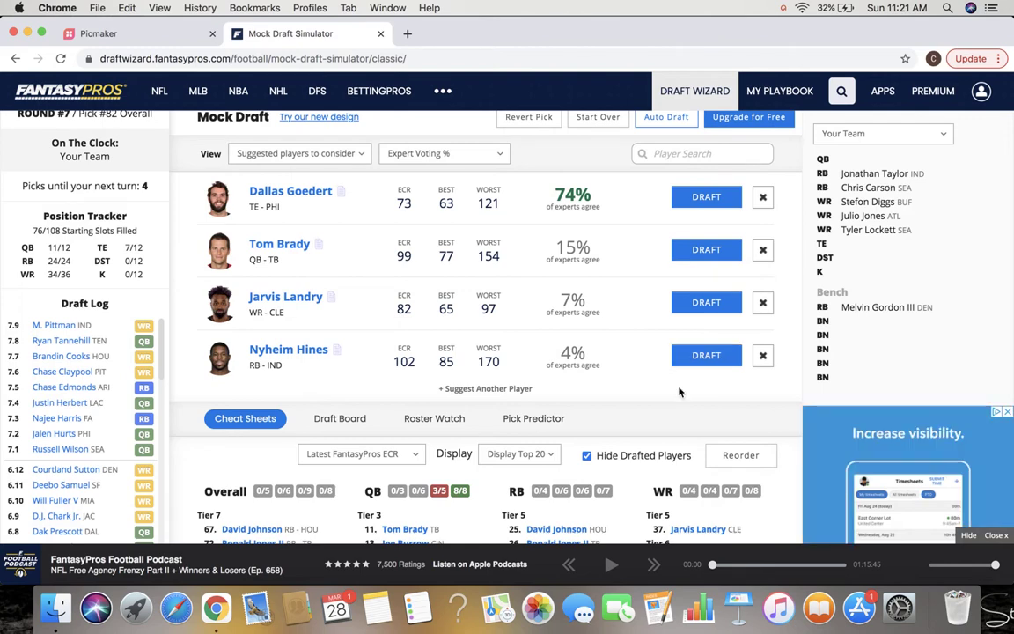
pyautogui.scroll(-2, 679, 392)
pyautogui.scroll(-2, 679, 392)
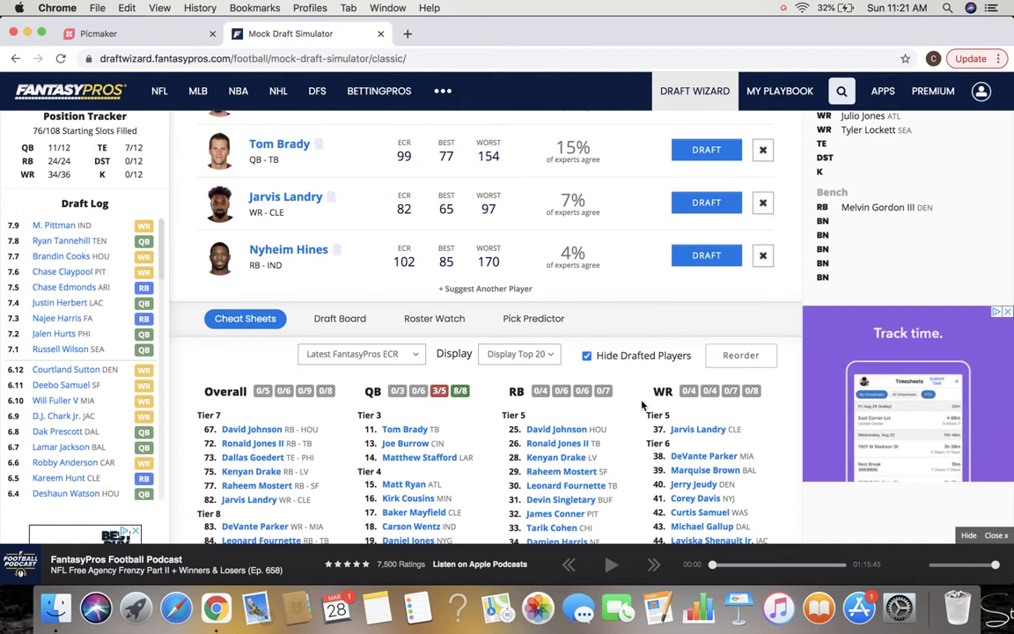
pyautogui.scroll(-2, 642, 404)
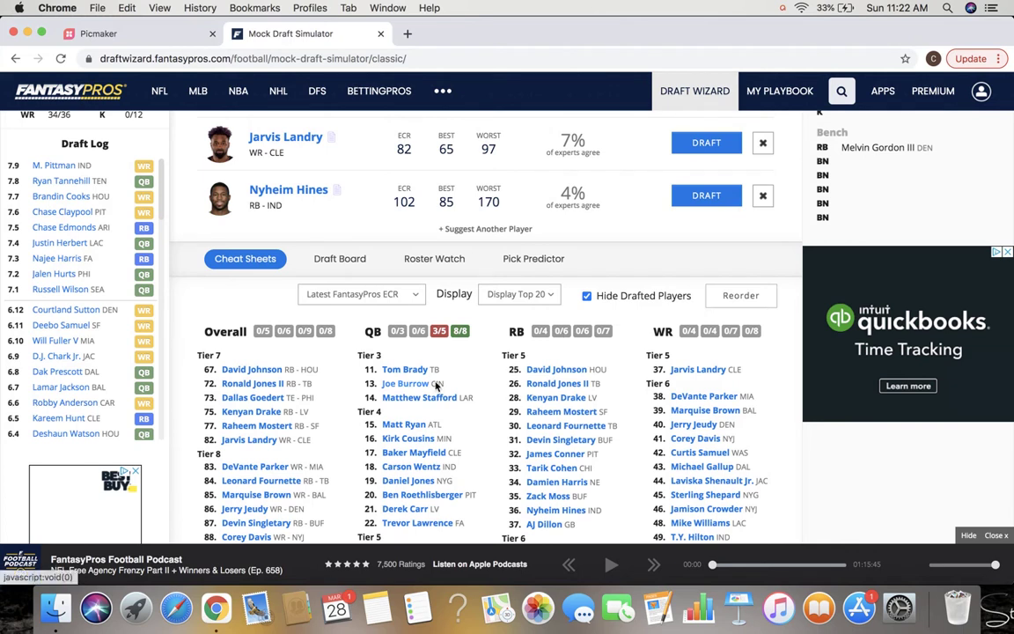
pyautogui.scroll(-2, 467, 374)
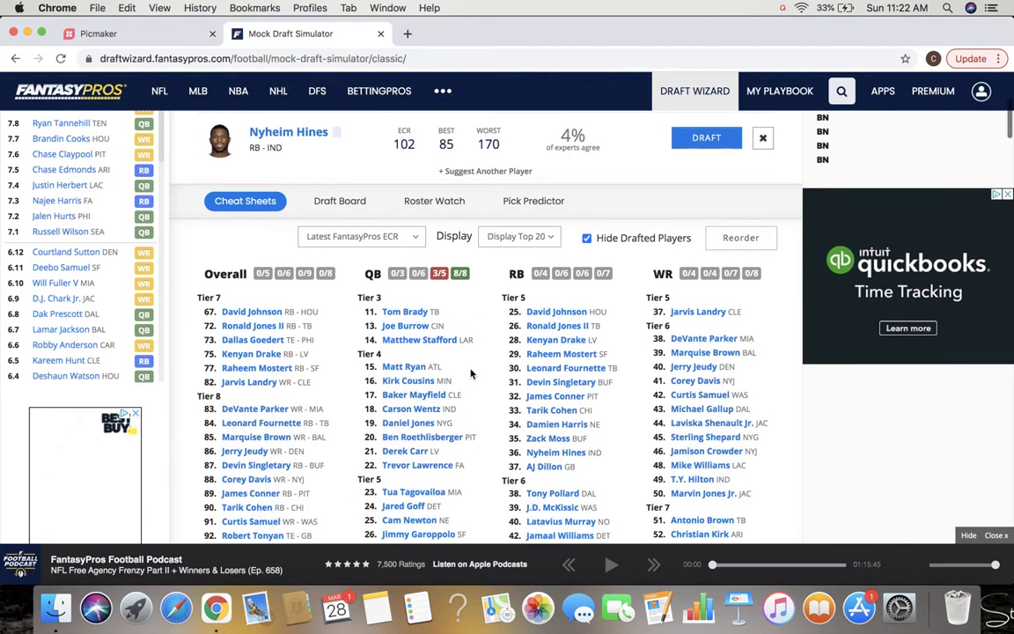
pyautogui.scroll(6, 471, 374)
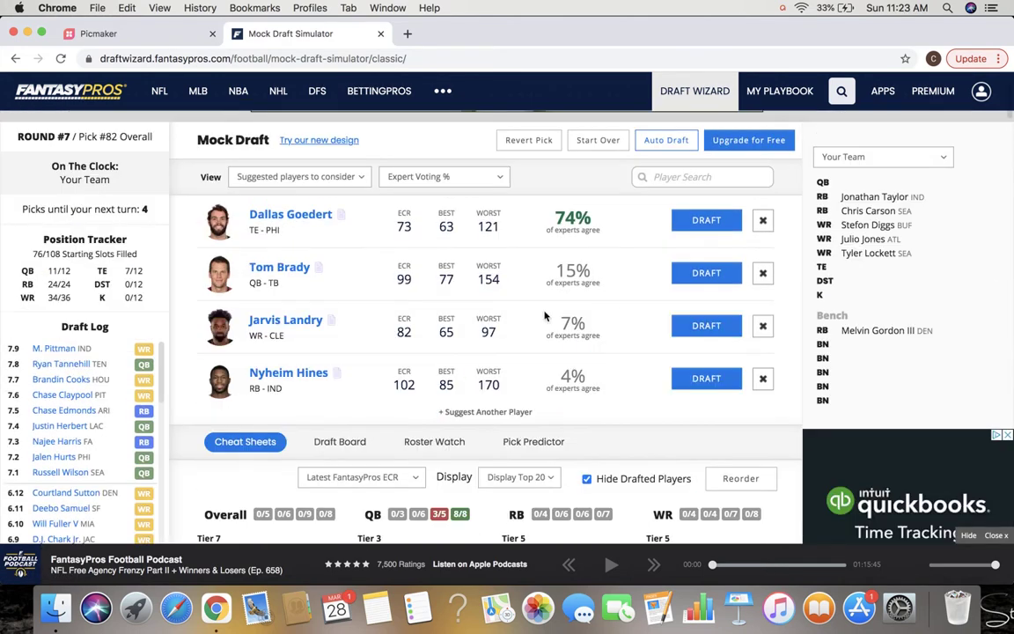
pyautogui.click(708, 326)
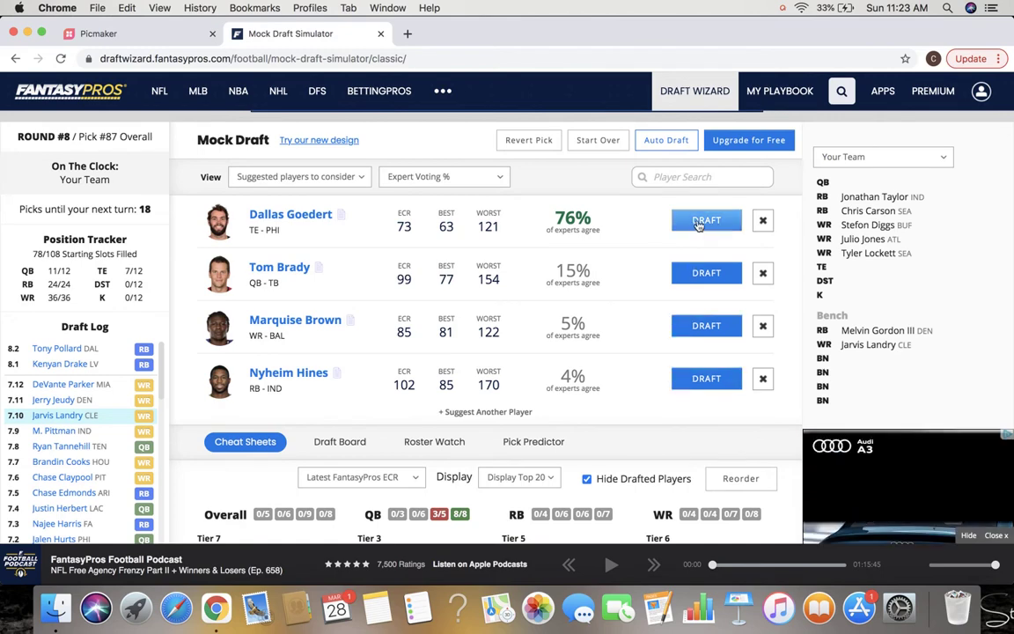
# - Check the remaining players, including the tight ends, in the cheat sheets and draft tight end Dallas Goedert in round 8
pyautogui.scroll(-3, 690, 415)
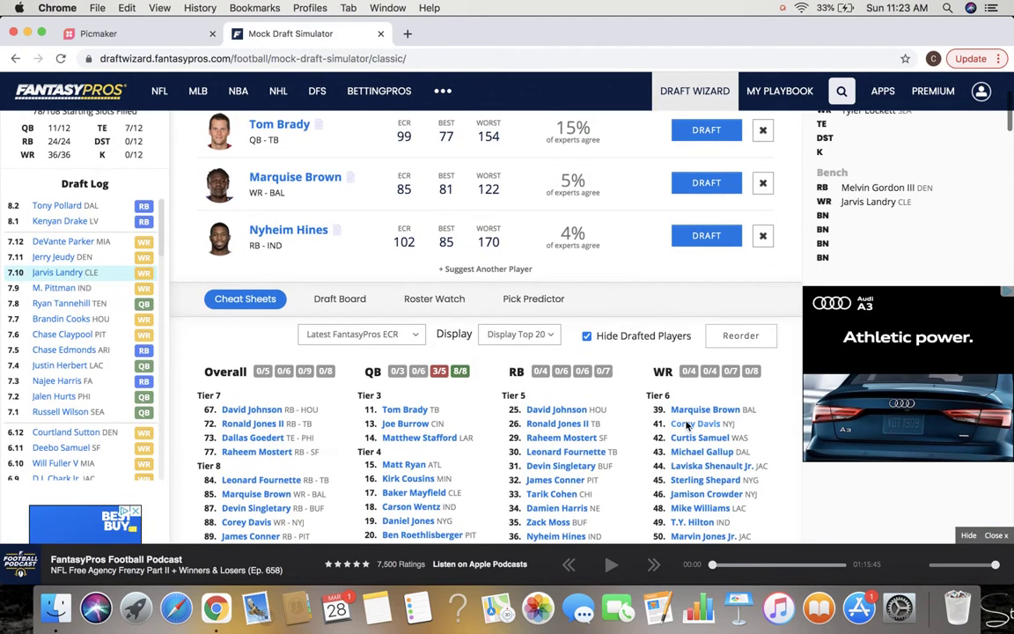
pyautogui.scroll(-2, 691, 429)
pyautogui.scroll(-2, 691, 427)
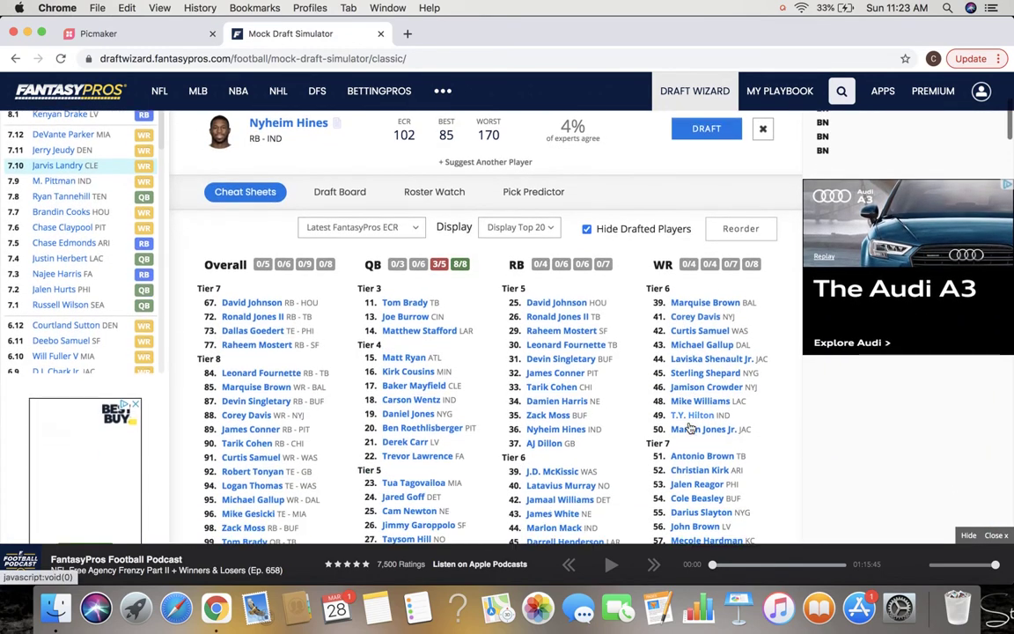
pyautogui.scroll(-4, 625, 426)
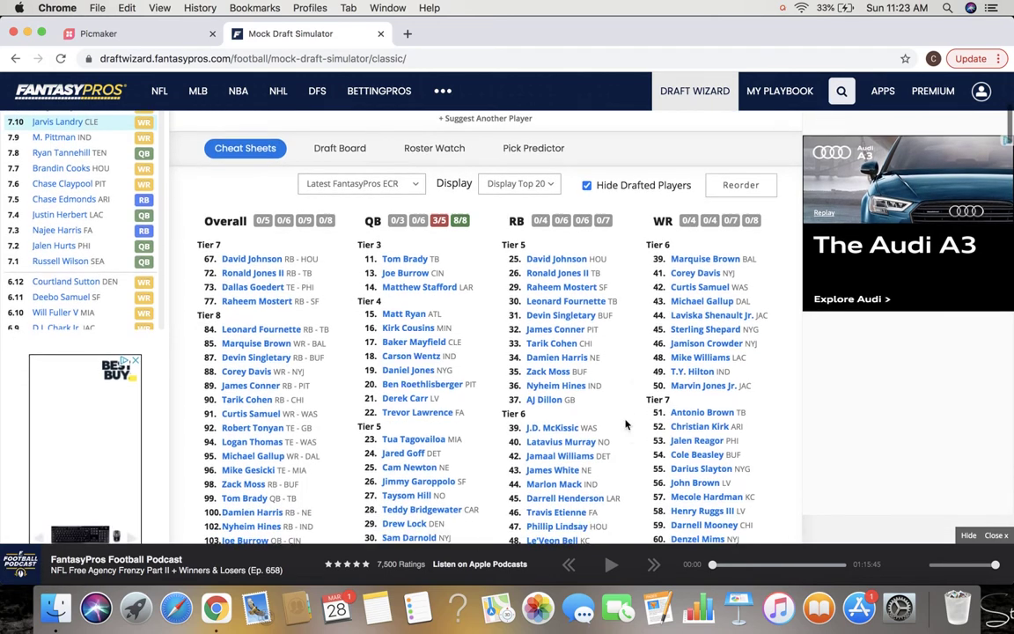
pyautogui.scroll(-2, 625, 426)
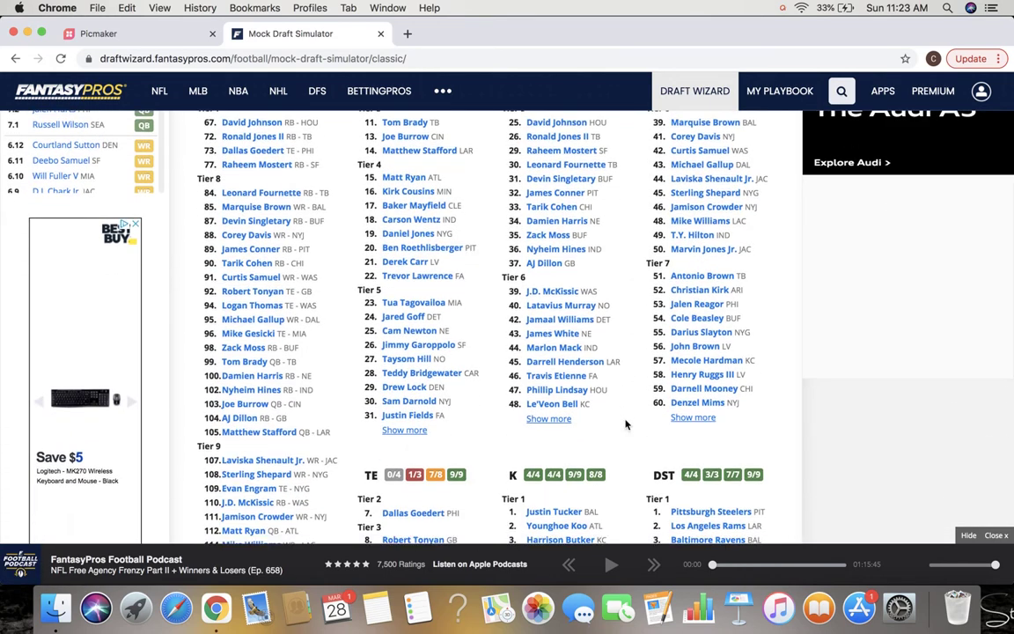
pyautogui.scroll(1, 625, 425)
pyautogui.scroll(15, 625, 425)
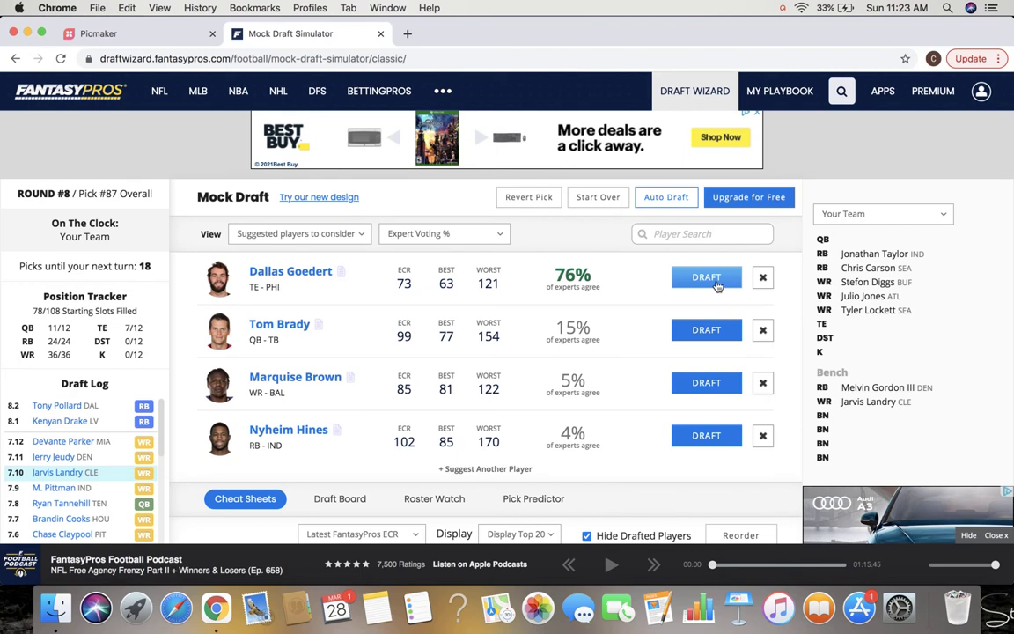
pyautogui.click(706, 277)
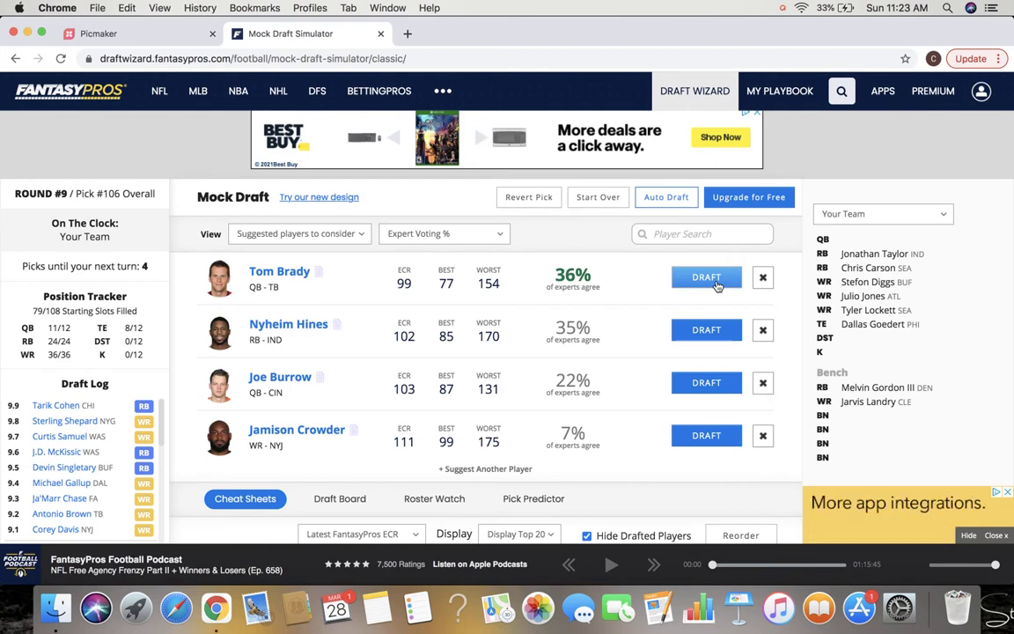
# - Compare the remaining running backs and wide receivers in the cheat sheets and draft Jamison Crowder in round 9
pyautogui.scroll(-6, 514, 381)
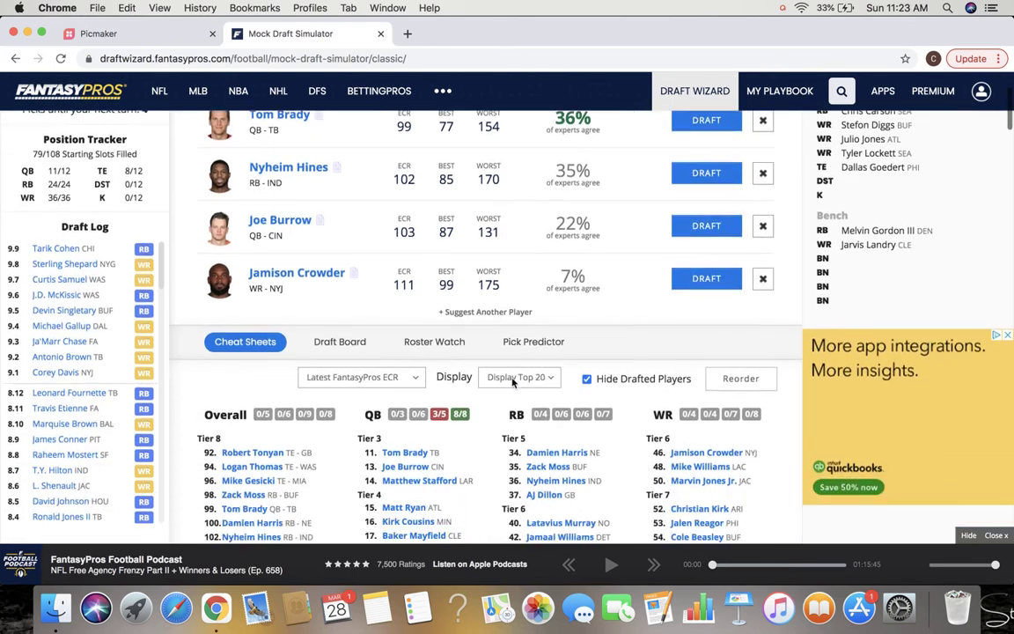
pyautogui.scroll(-1, 514, 381)
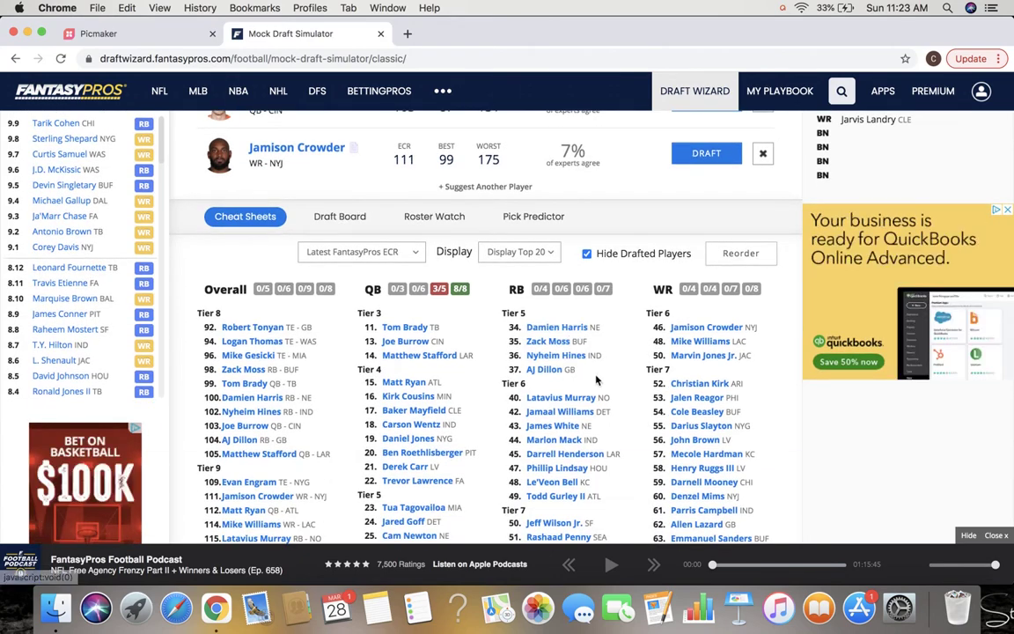
pyautogui.scroll(3, 594, 380)
pyautogui.scroll(-3, 596, 380)
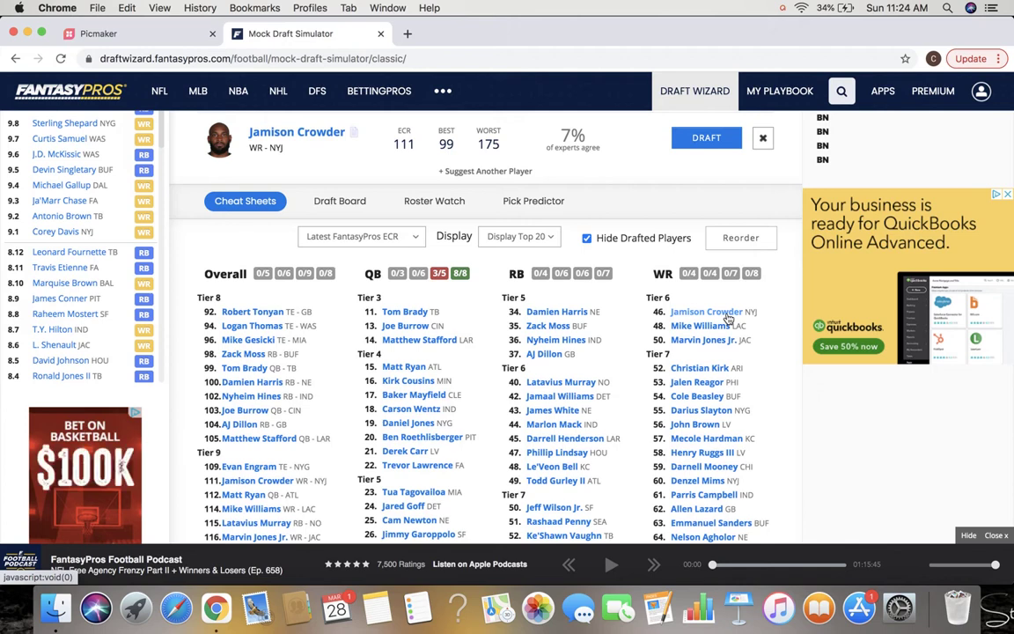
pyautogui.scroll(10, 570, 291)
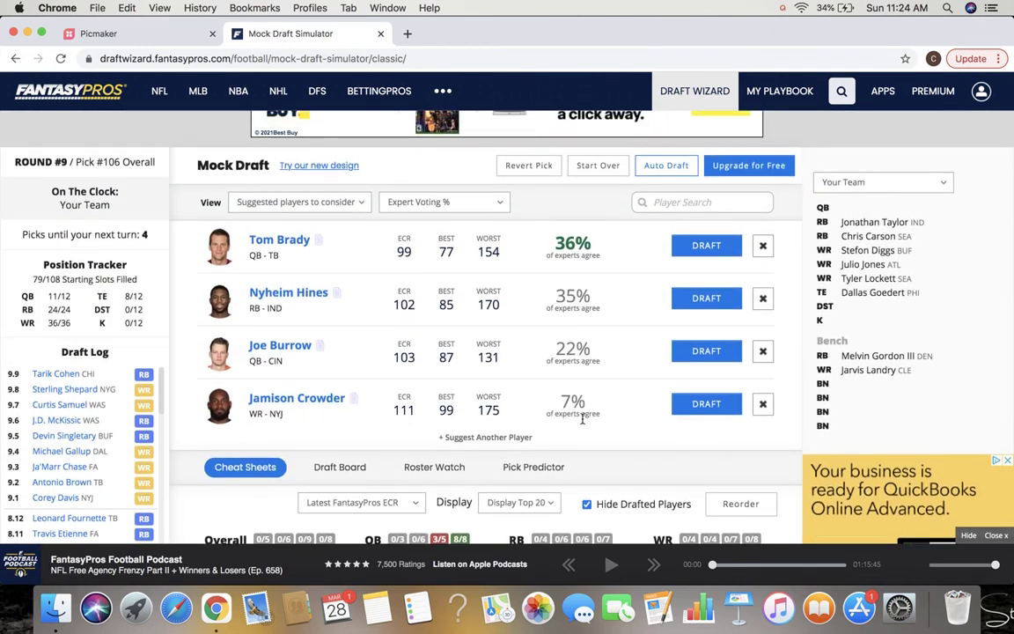
pyautogui.click(720, 406)
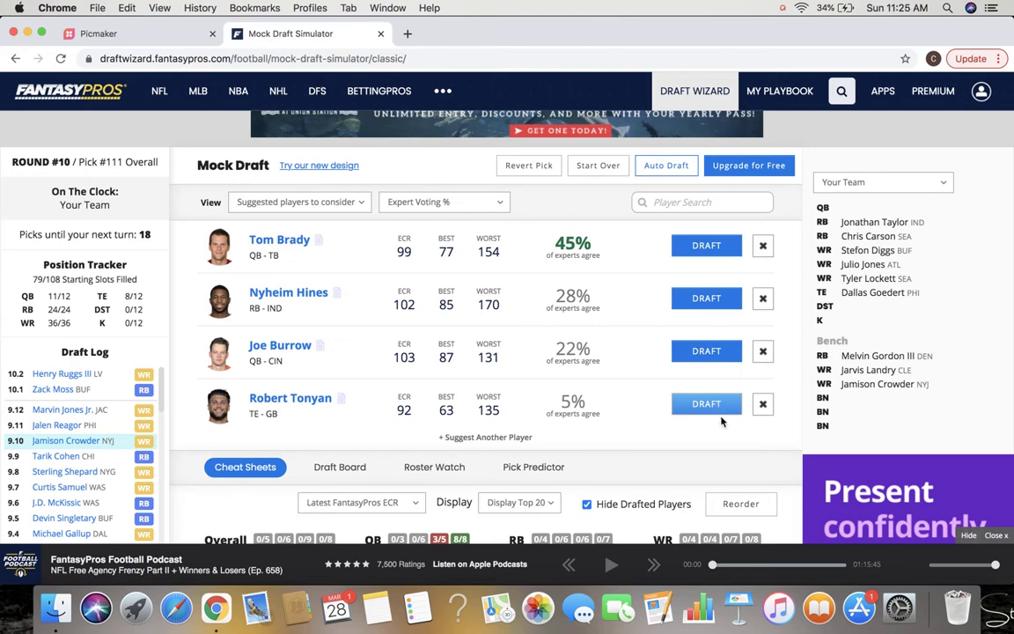
# - Add Mike Williams from the wide receiver cheat sheet to the suggested players and draft him in round 10
pyautogui.scroll(-2, 671, 493)
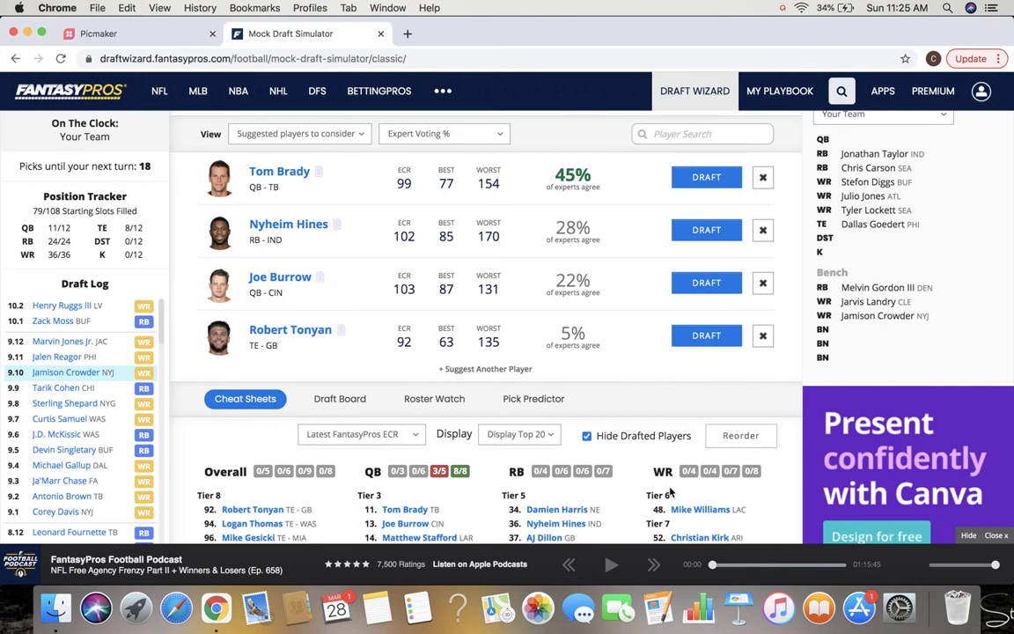
pyautogui.scroll(-3, 671, 493)
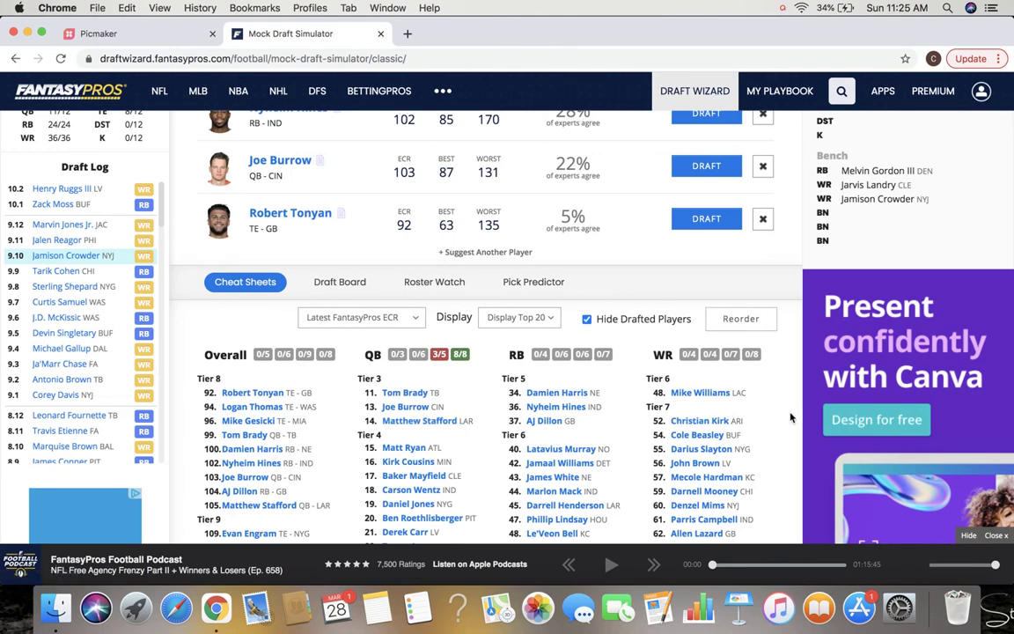
pyautogui.scroll(-6, 790, 417)
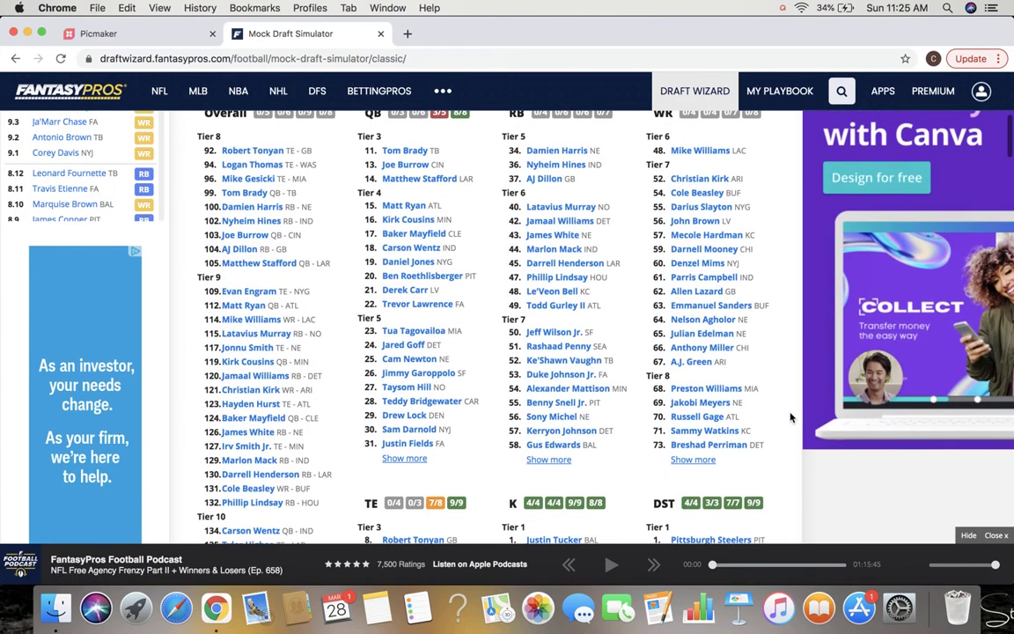
pyautogui.scroll(6, 790, 417)
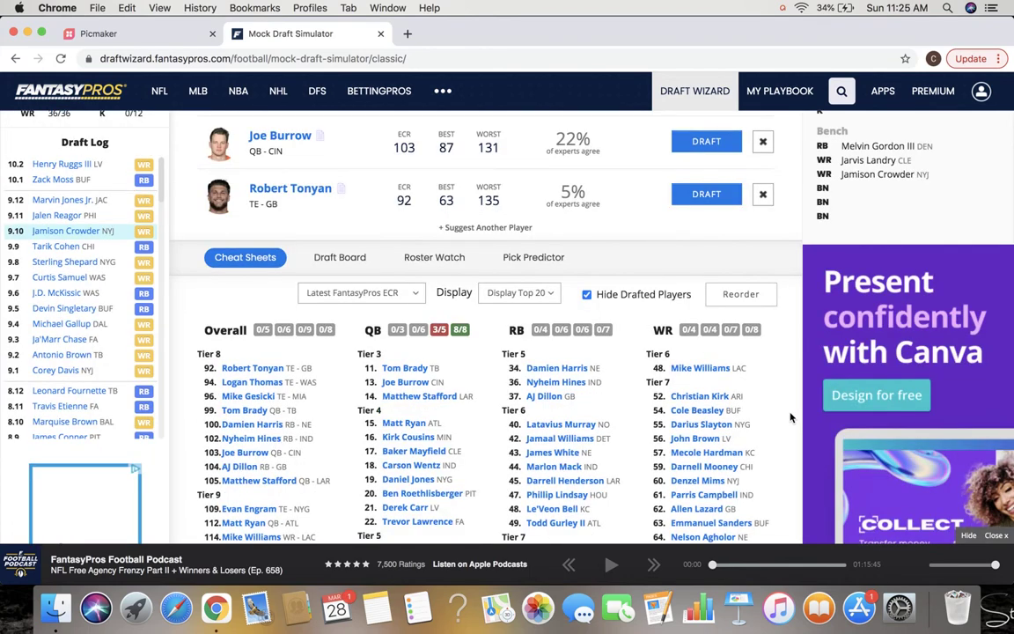
pyautogui.scroll(2, 625, 356)
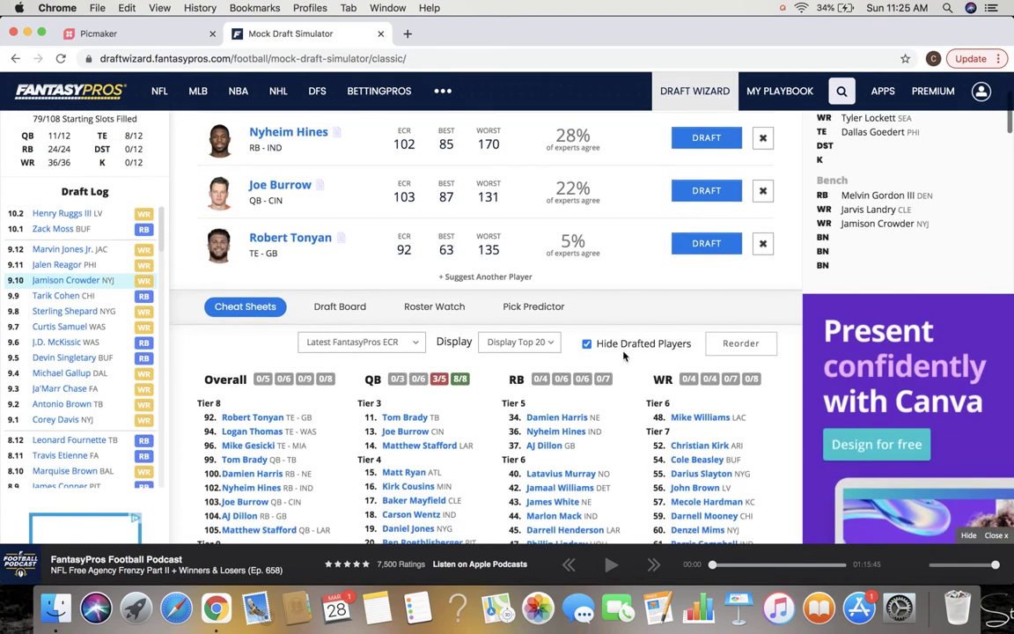
pyautogui.scroll(1, 623, 356)
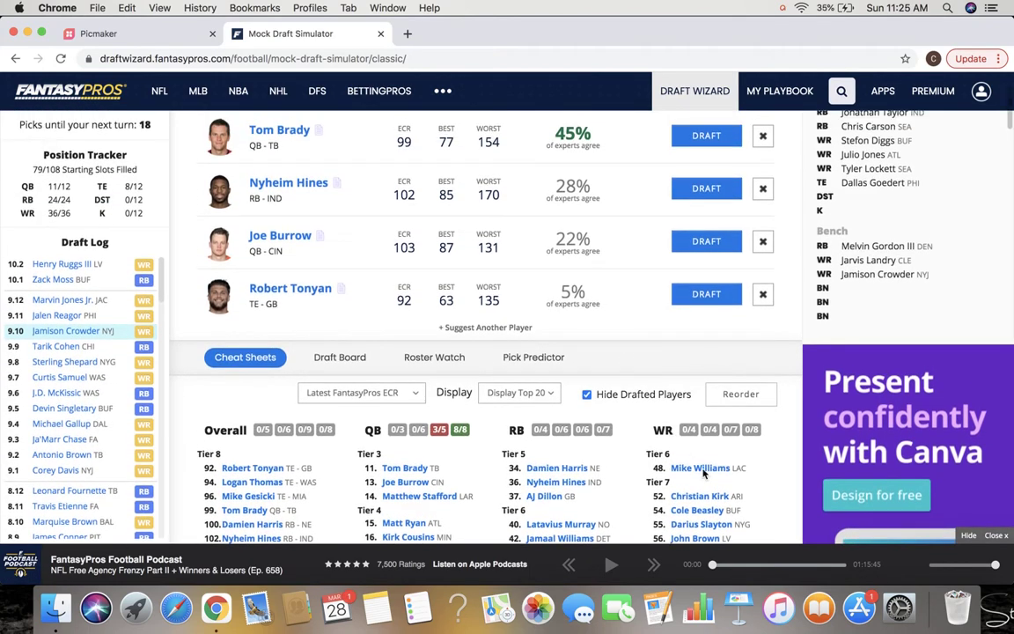
pyautogui.click(485, 327)
pyautogui.scroll(3, 532, 347)
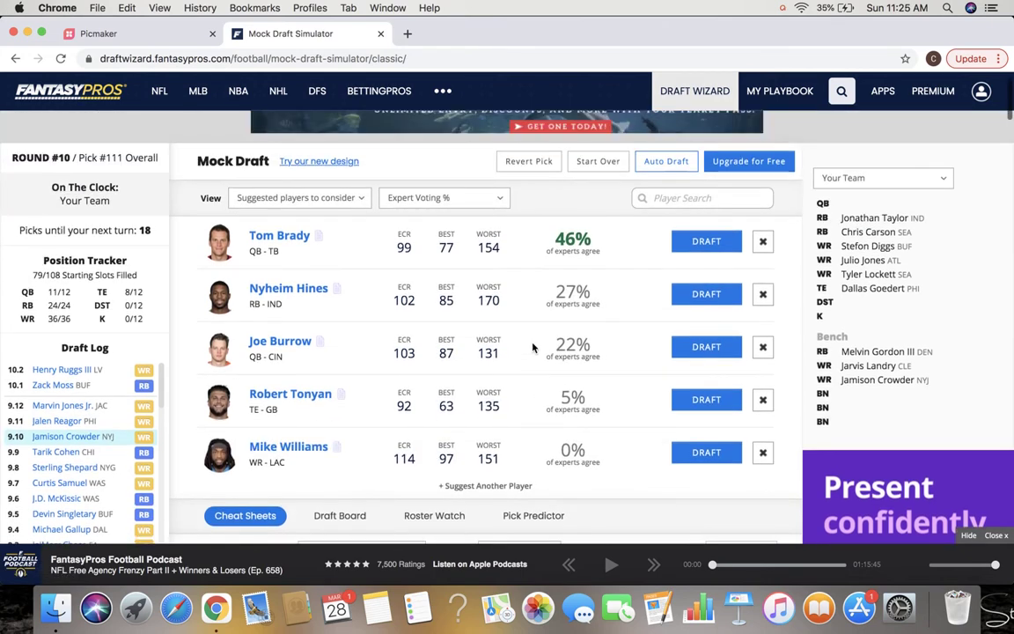
pyautogui.click(720, 454)
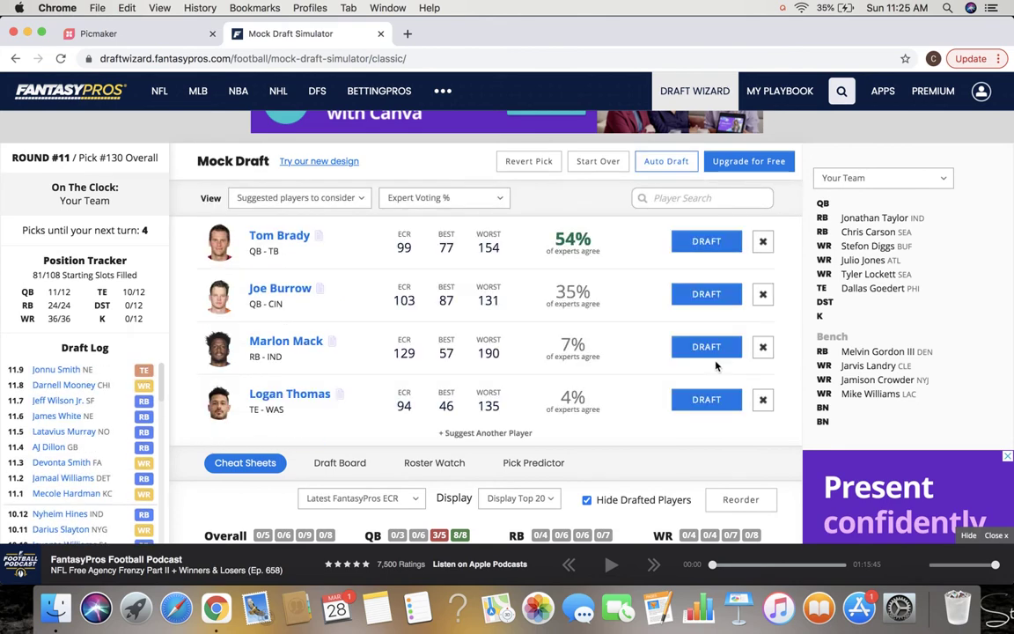
# - Examine the remaining running backs and wide receivers in the cheat sheets and draft running back Marlon Mack in round 11
pyautogui.scroll(-4, 715, 365)
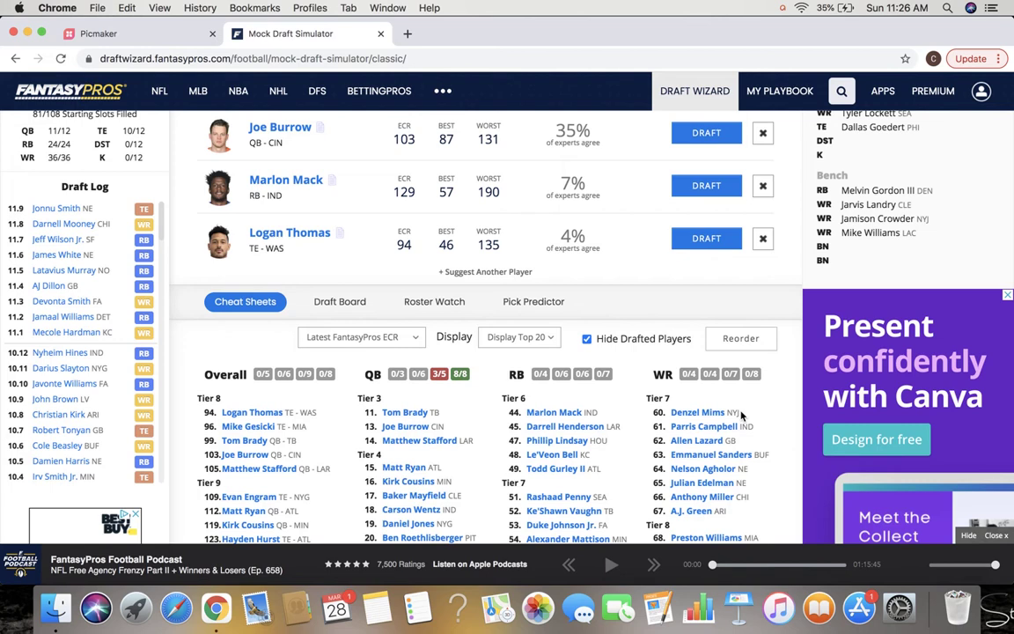
pyautogui.scroll(-2, 763, 414)
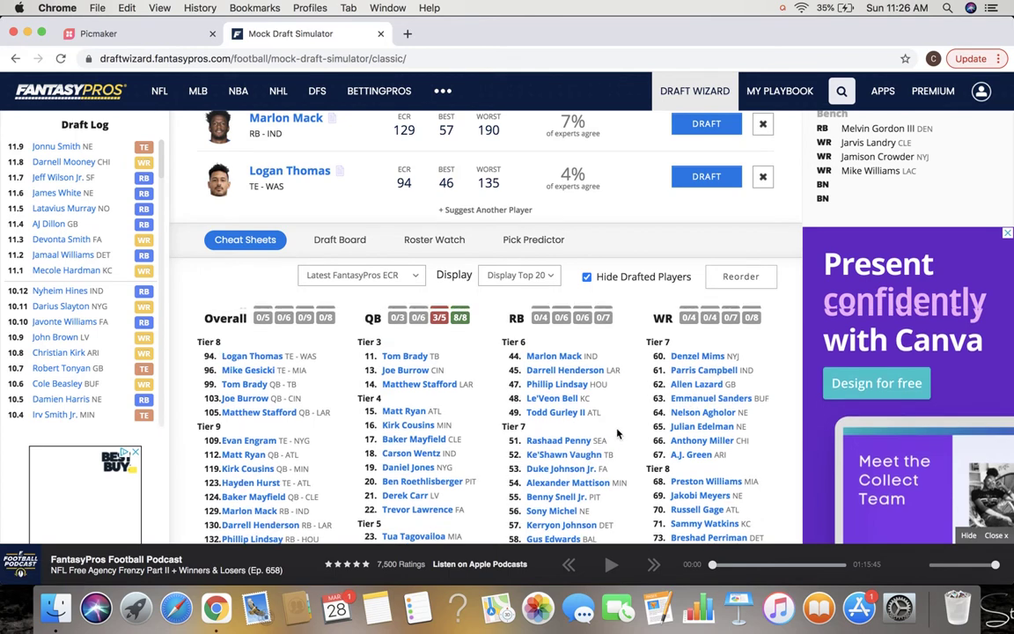
pyautogui.scroll(5, 618, 433)
pyautogui.scroll(-2, 618, 433)
pyautogui.scroll(-2, 618, 433)
pyautogui.scroll(3, 618, 433)
pyautogui.scroll(-4, 618, 433)
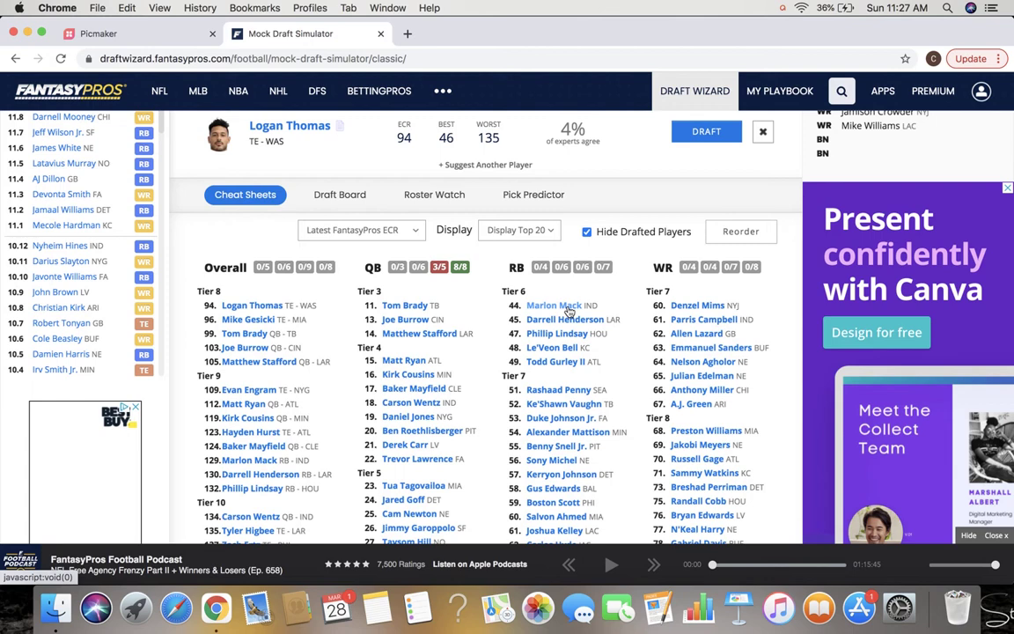
pyautogui.scroll(5, 374, 196)
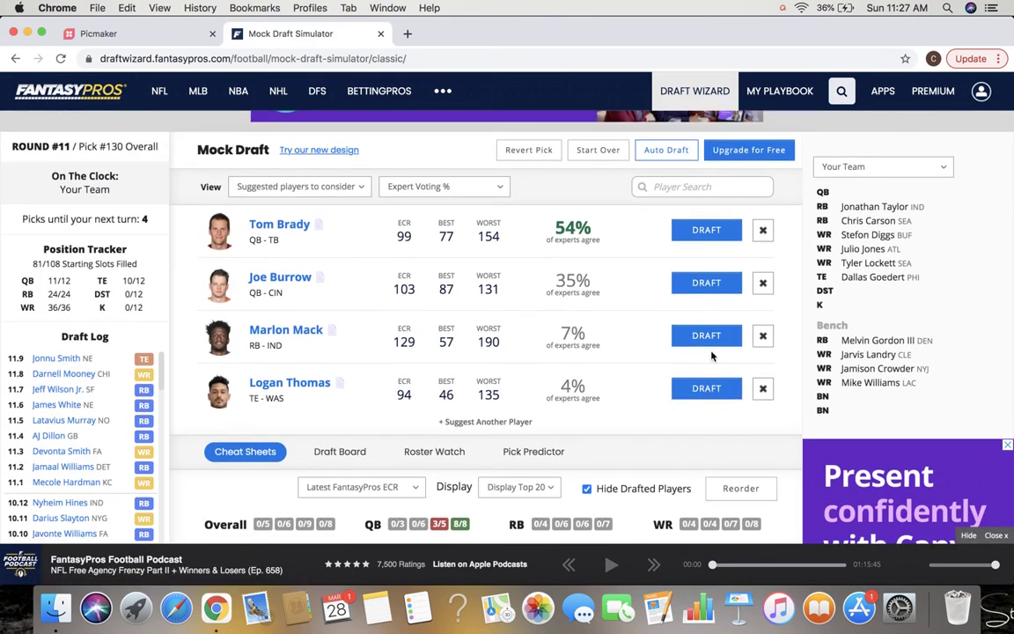
pyautogui.click(716, 342)
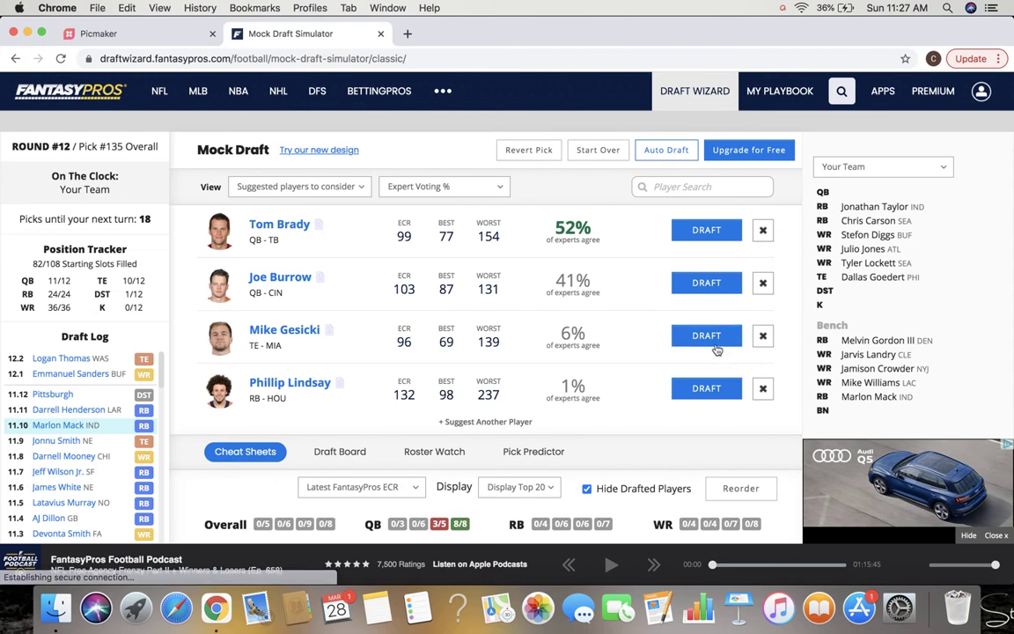
# - Add Parris Campbell from the wide receiver cheat sheet and draft him in round 12, and draft quarterback Carson Wentz in round 13
pyautogui.scroll(-5, 708, 420)
pyautogui.click(713, 421)
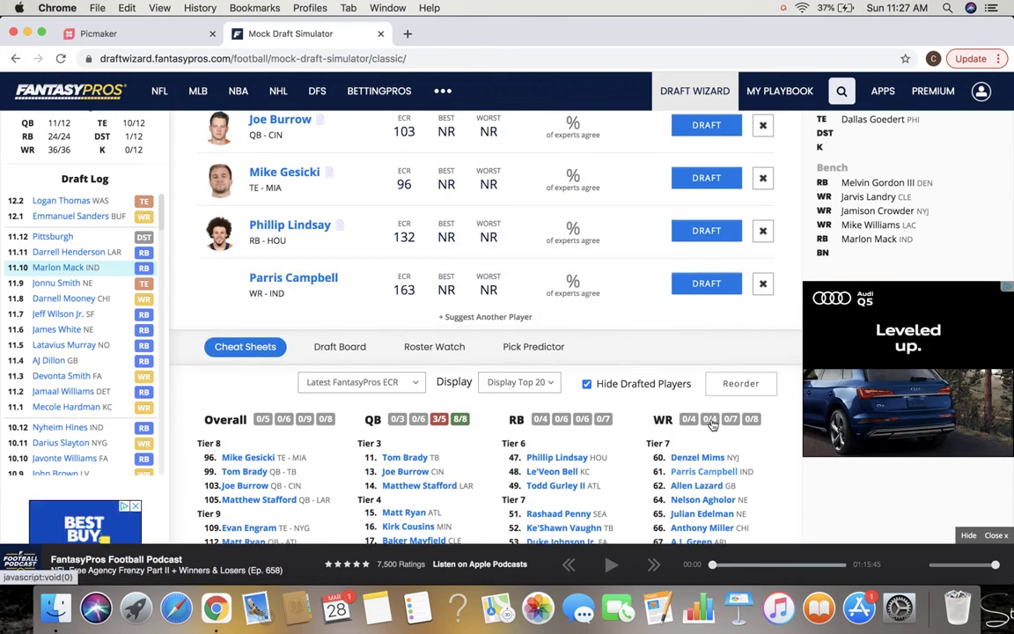
pyautogui.scroll(4, 528, 353)
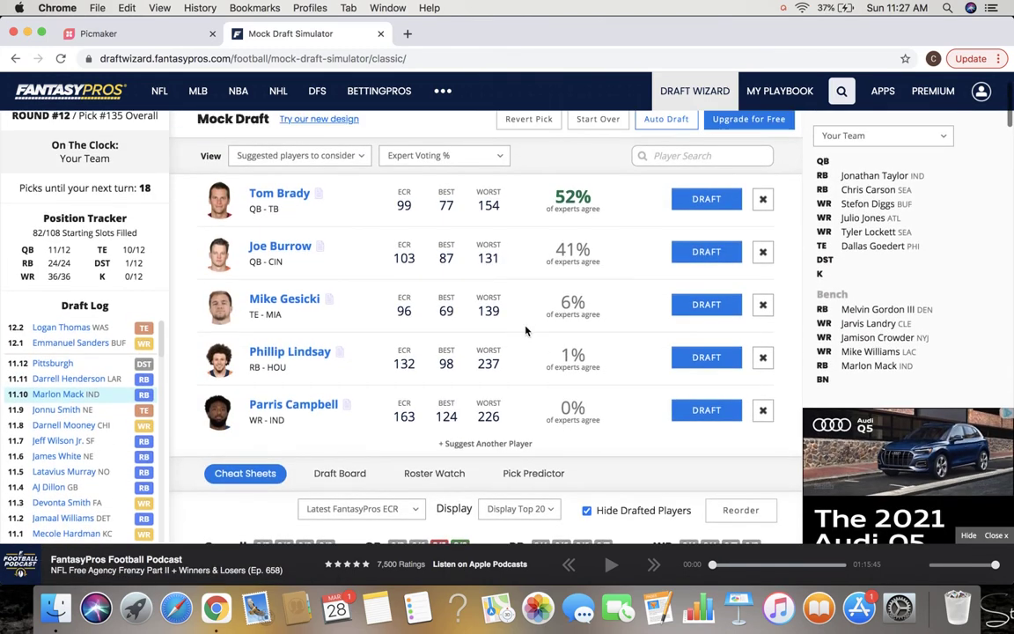
pyautogui.click(722, 418)
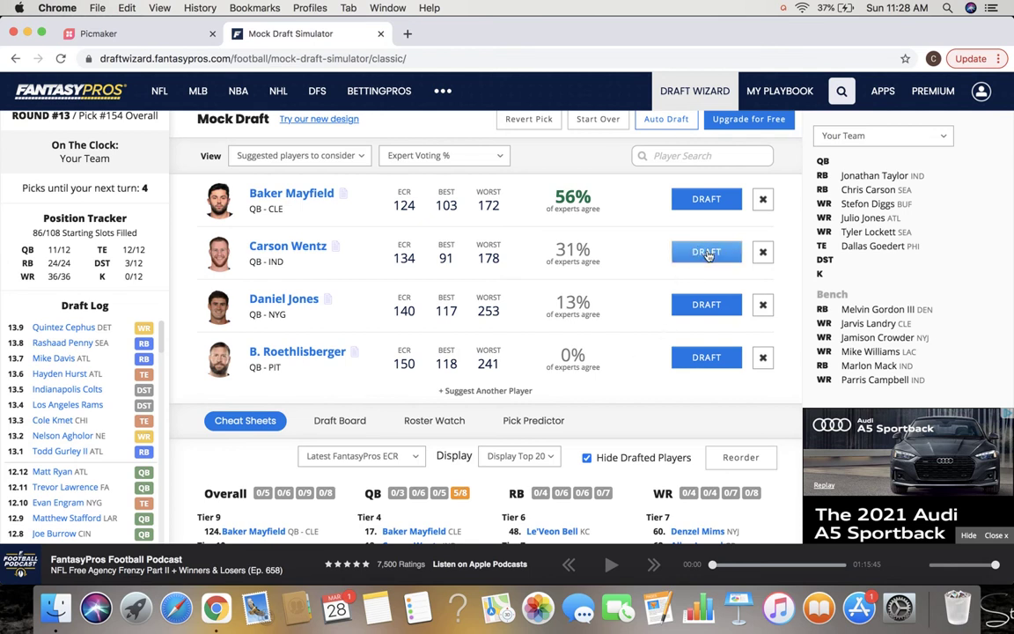
pyautogui.click(706, 253)
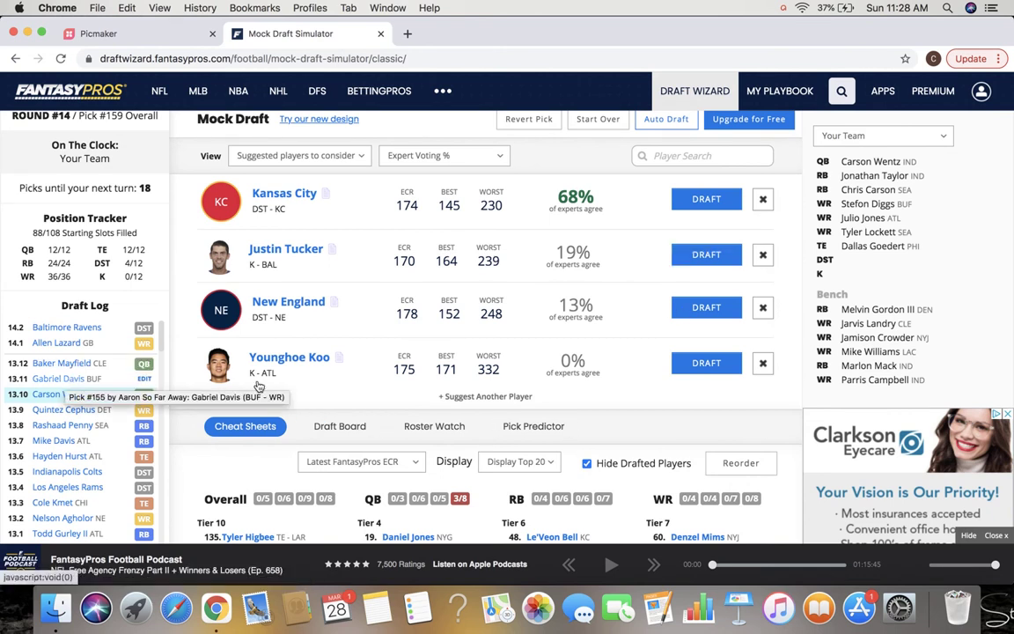
# - Compare the remaining players in the cheat sheets, add quarterback Derek Carr to the suggested players and draft him in round 14
pyautogui.scroll(-3, 640, 448)
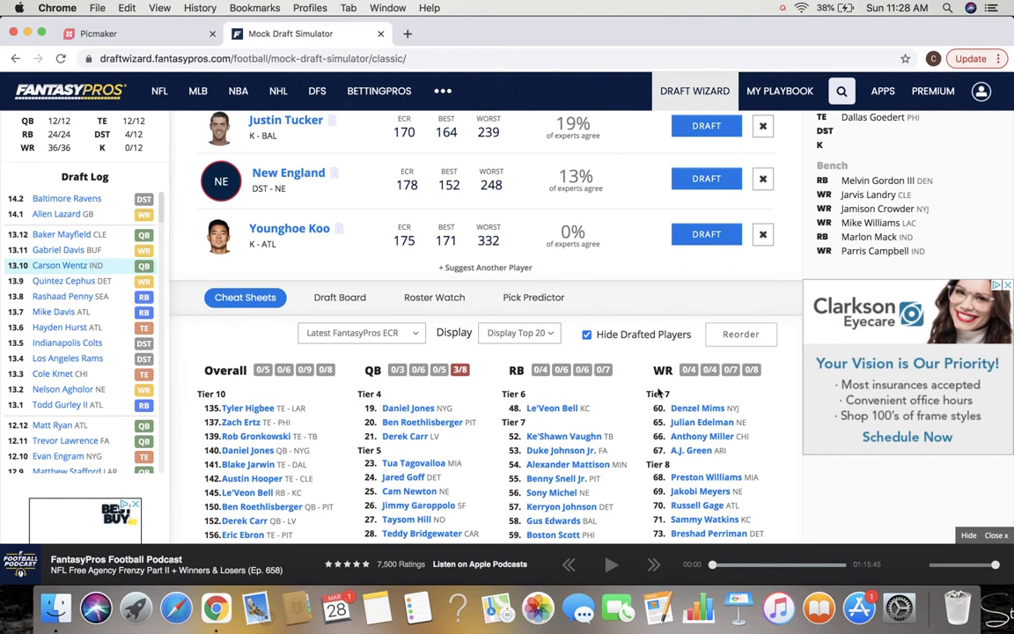
pyautogui.scroll(3, 659, 394)
pyautogui.scroll(-3, 659, 394)
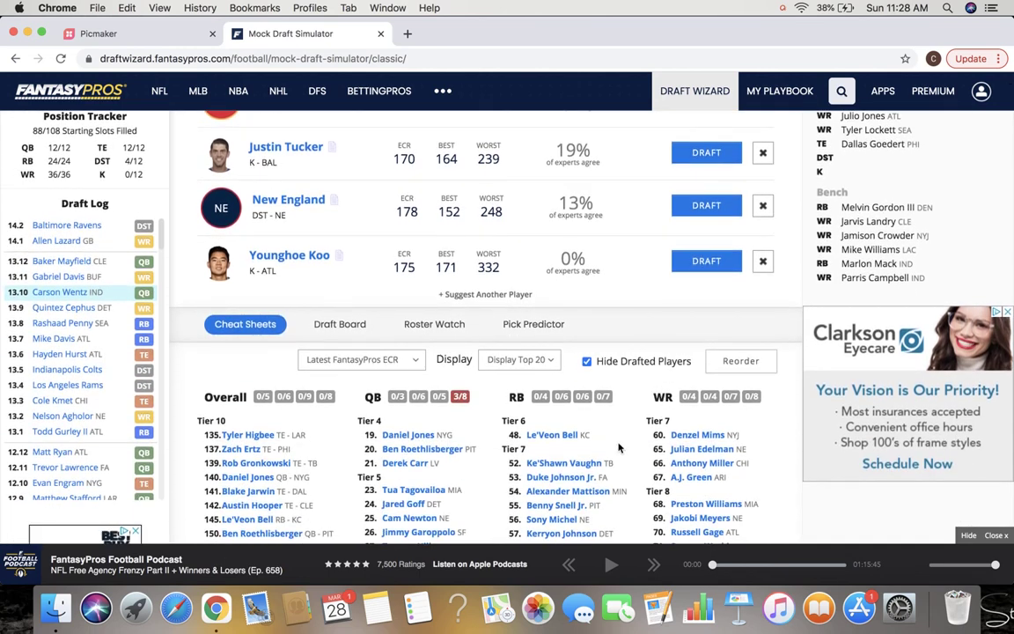
pyautogui.scroll(-1, 618, 447)
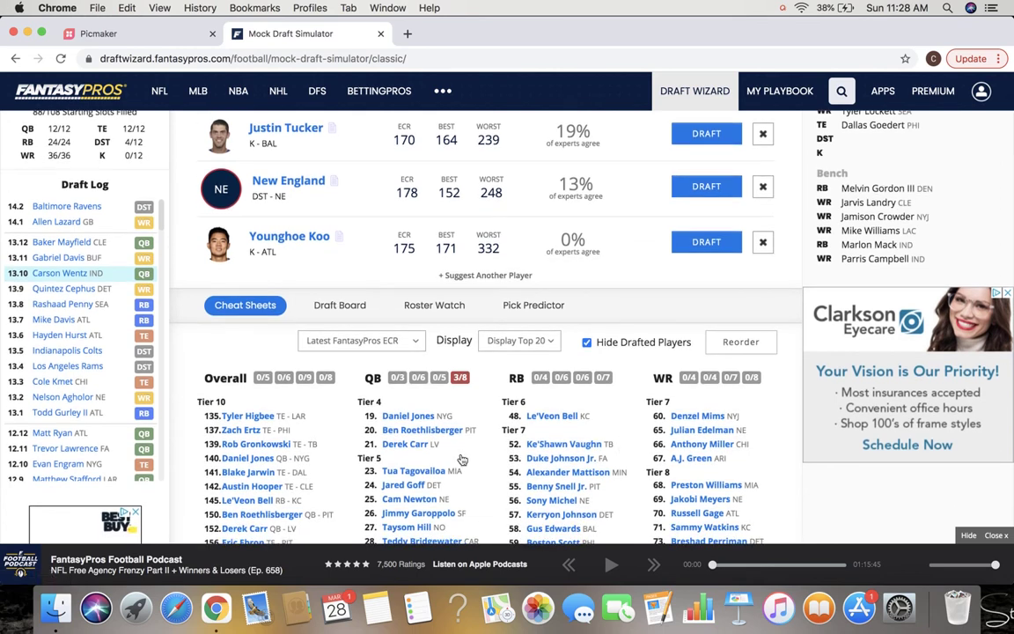
pyautogui.click(414, 448)
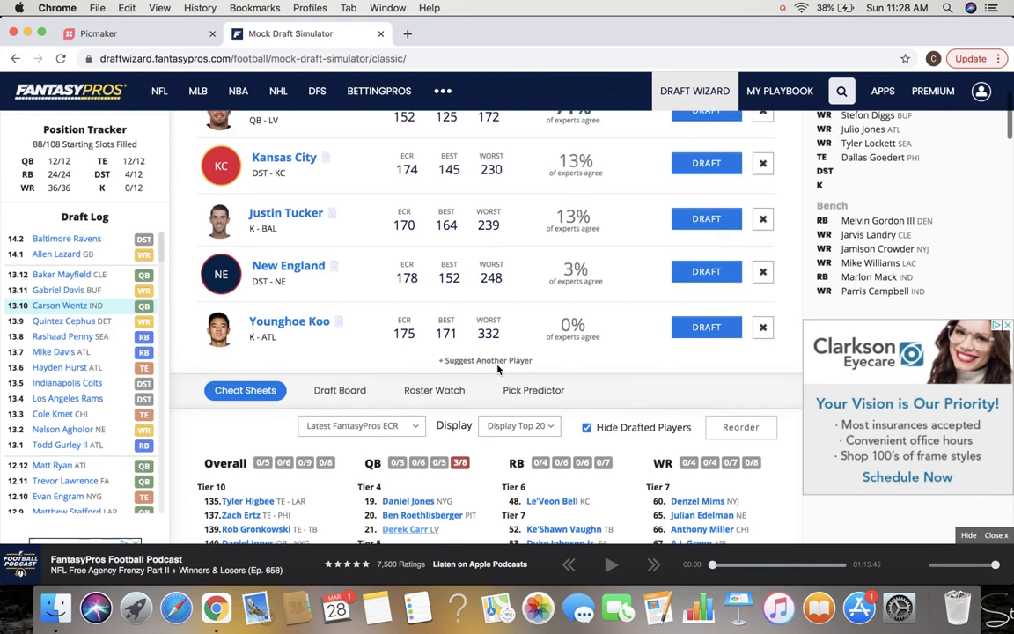
pyautogui.scroll(3, 497, 368)
pyautogui.click(712, 247)
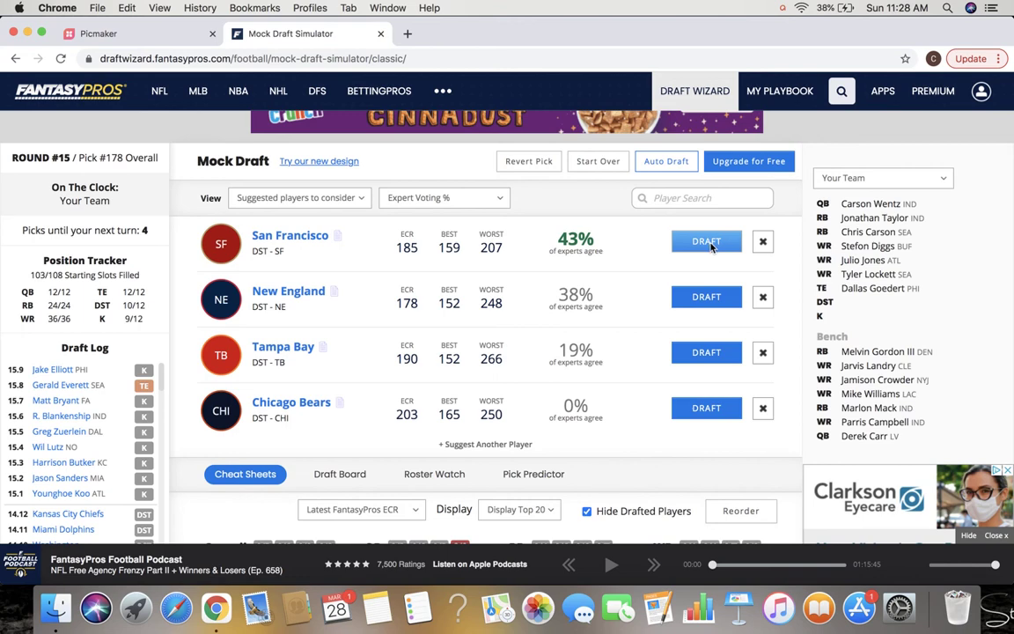
# - Add A.J. Green from the wide receiver cheat sheet, draft him in round 15 and review the full team roster in the draft grade
pyautogui.scroll(-5, 681, 385)
pyautogui.scroll(-2, 682, 384)
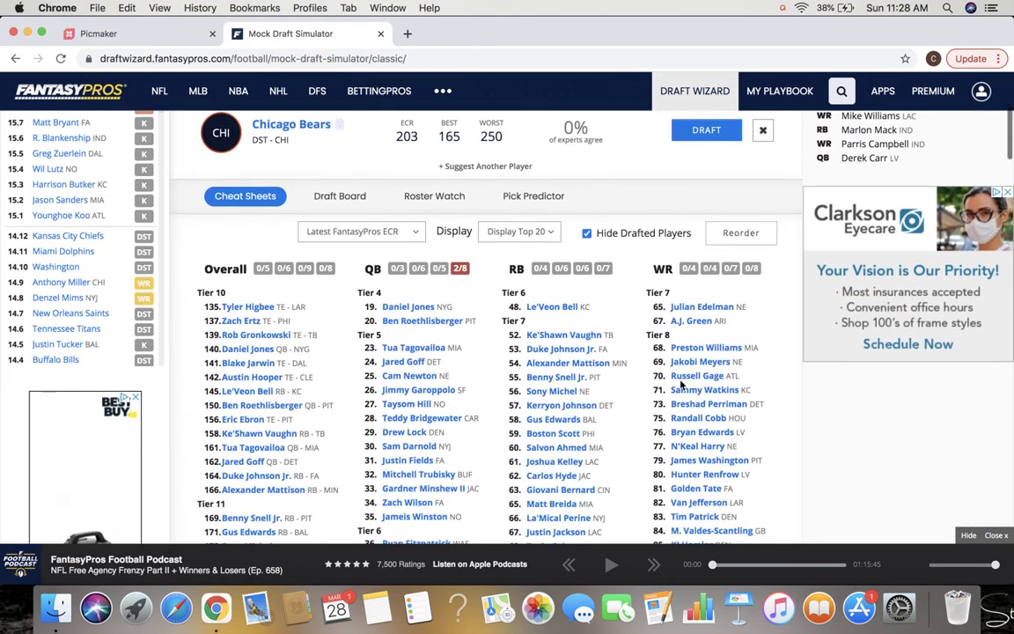
pyautogui.click(699, 322)
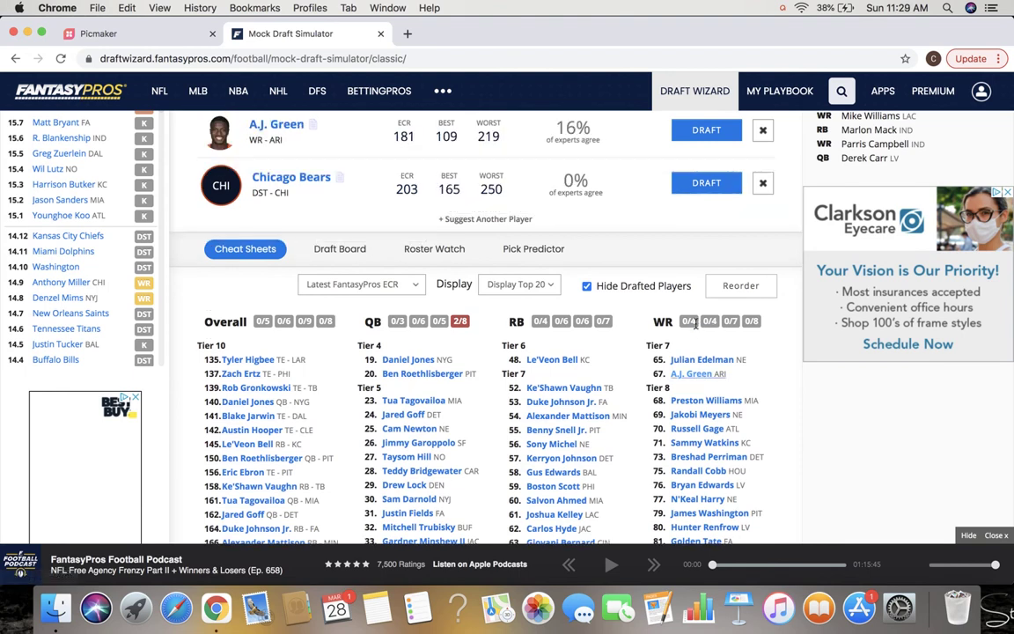
pyautogui.scroll(6, 585, 314)
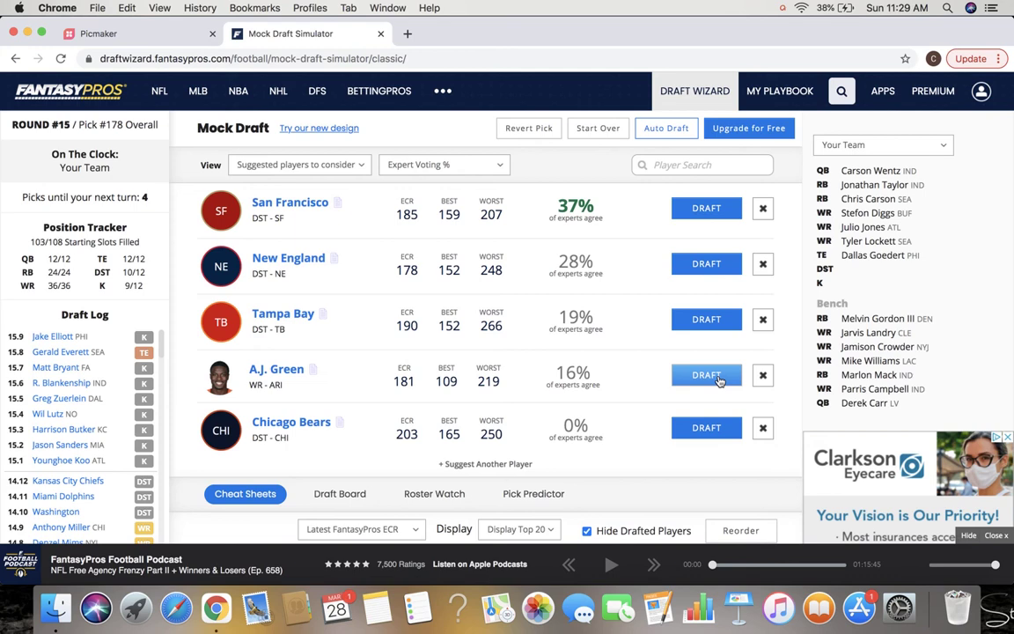
pyautogui.click(718, 377)
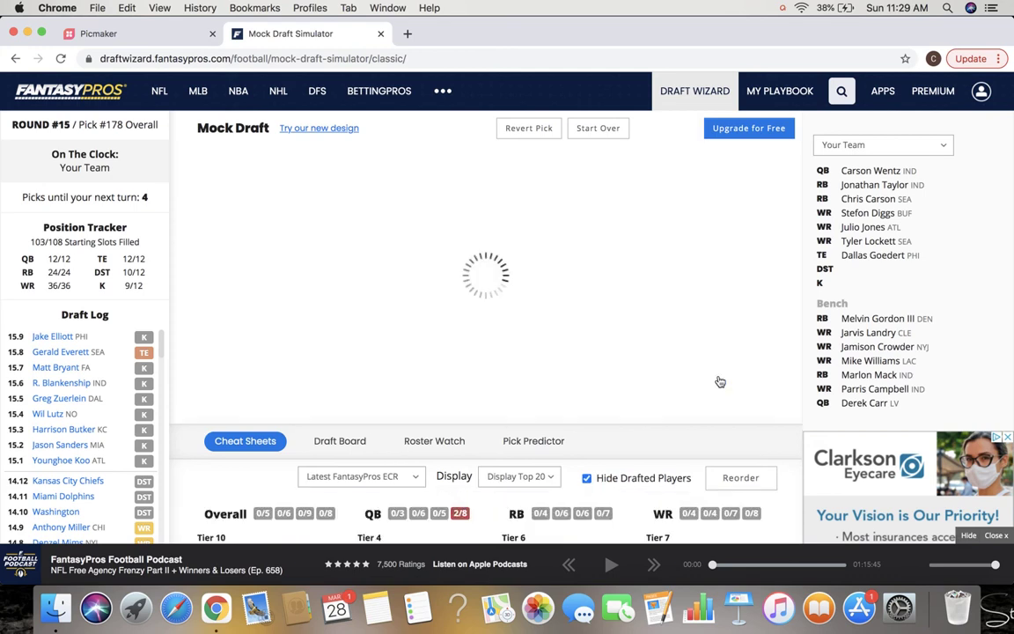
pyautogui.scroll(-10, 720, 381)
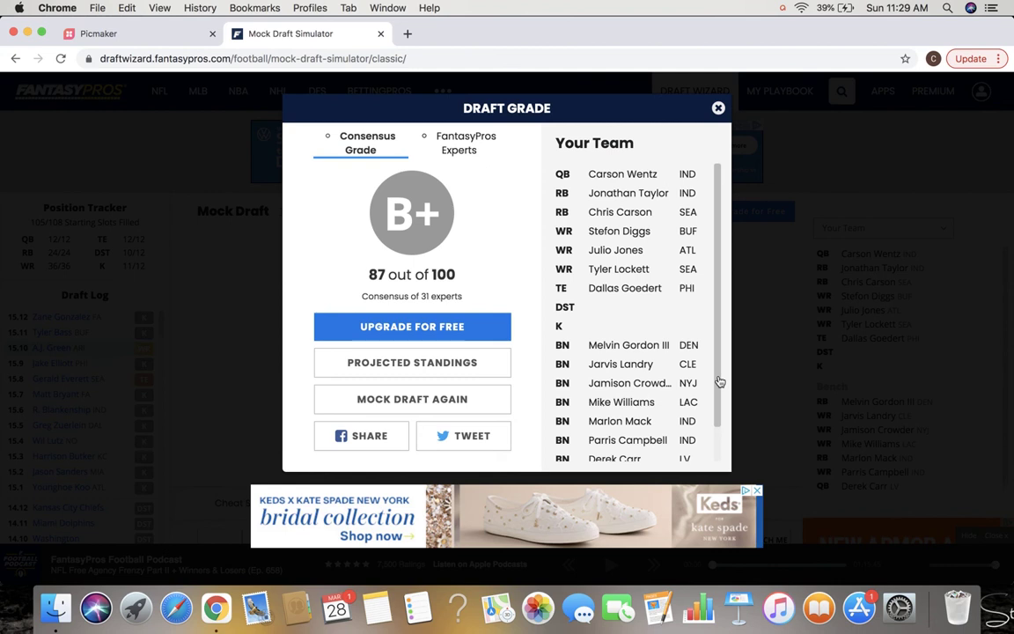
pyautogui.scroll(-2, 678, 379)
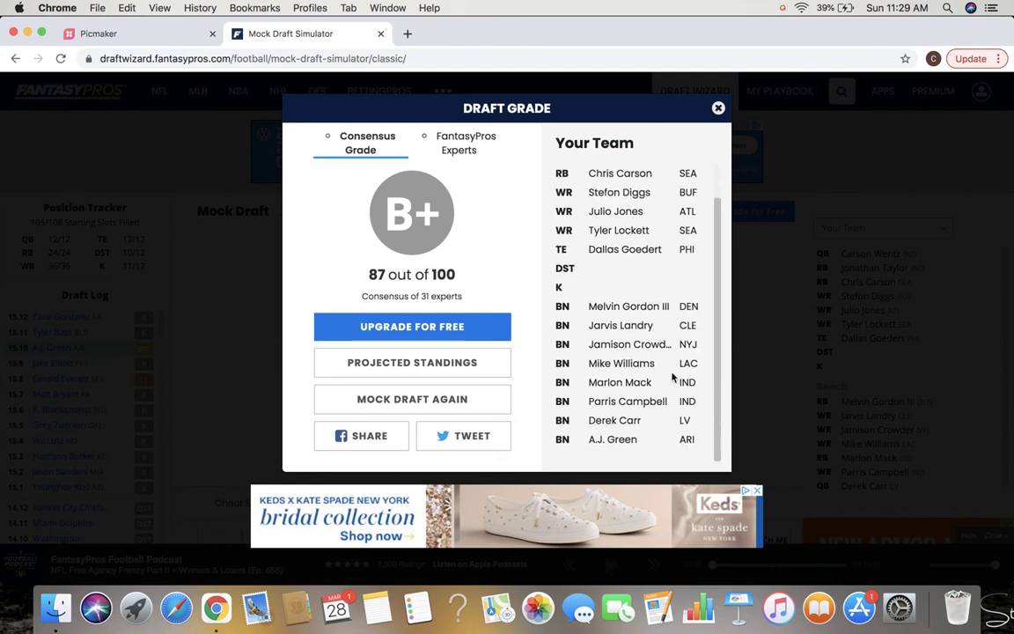